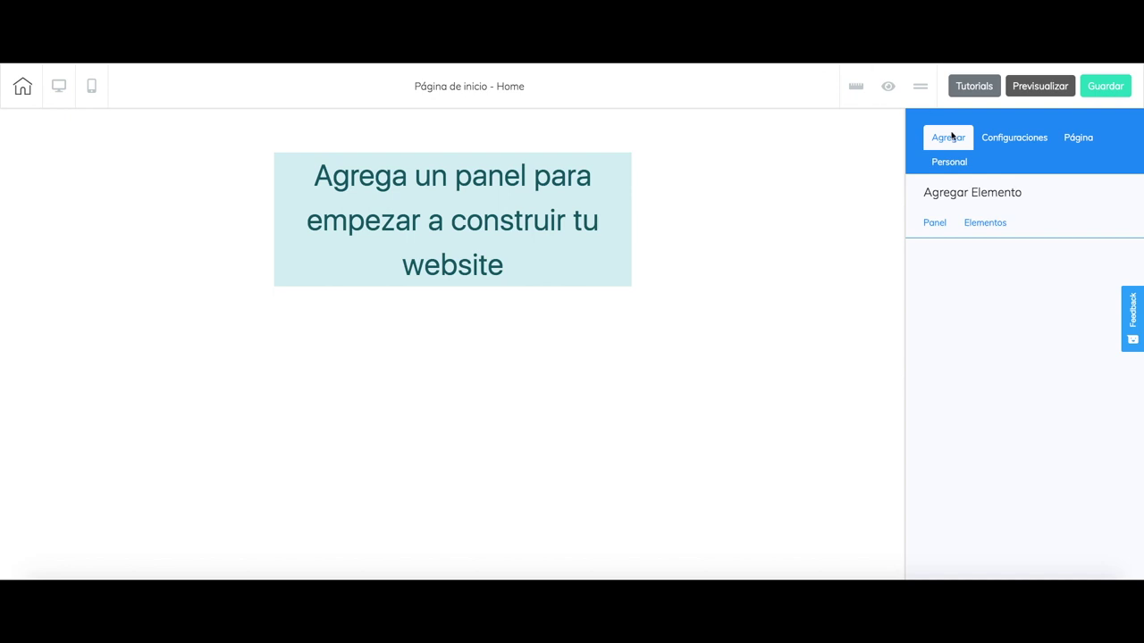
# - Add the Express Header panel from the Encabezado category to the blank page
pyautogui.click(936, 228)
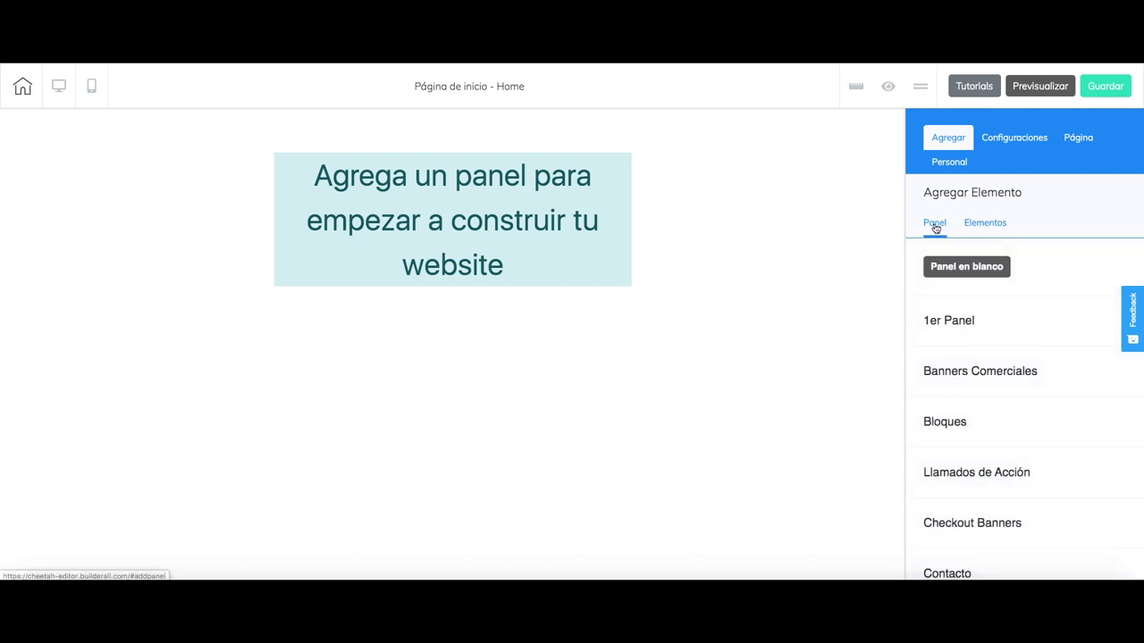
pyautogui.scroll(-5, 942, 378)
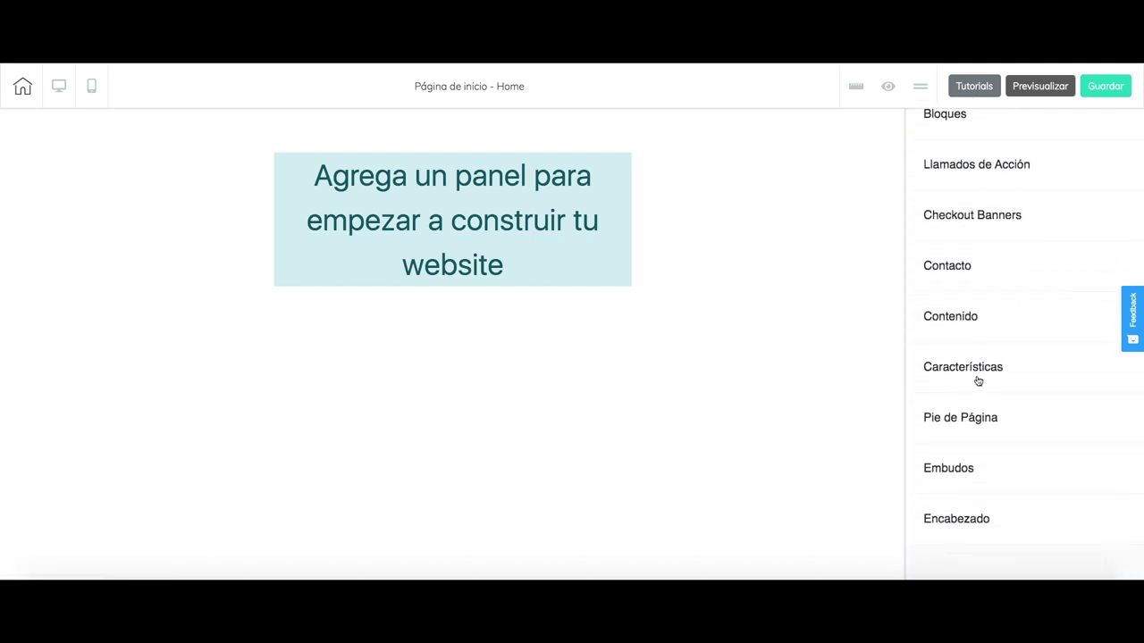
pyautogui.scroll(2, 978, 380)
pyautogui.scroll(-2, 975, 378)
pyautogui.scroll(-1, 975, 378)
pyautogui.scroll(1, 973, 375)
pyautogui.scroll(-4, 973, 378)
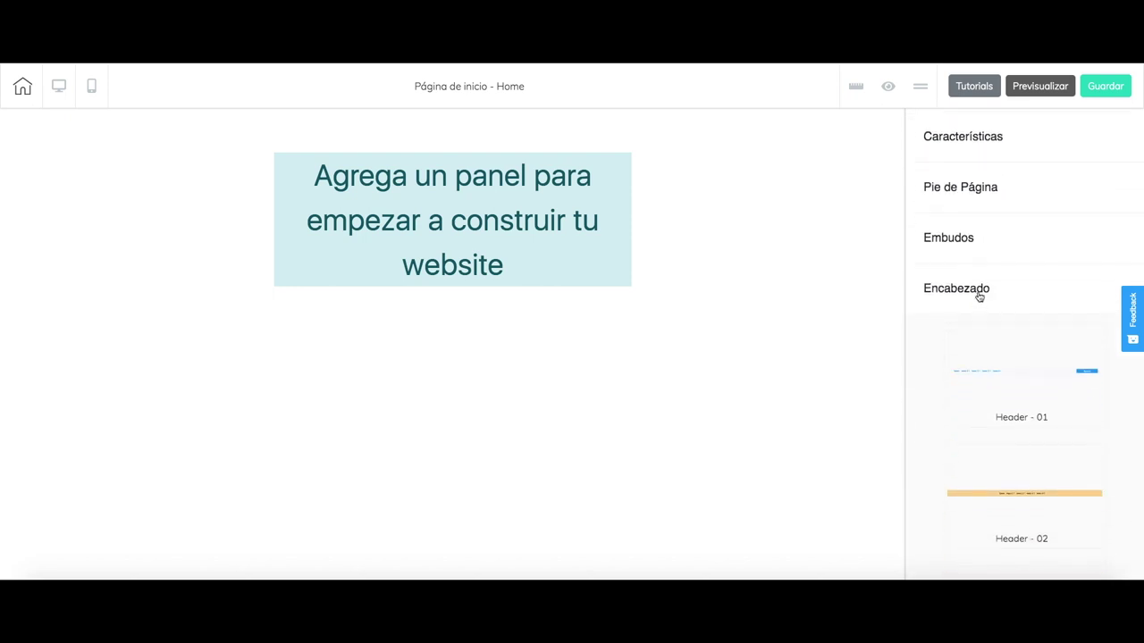
pyautogui.scroll(-5, 1004, 376)
pyautogui.scroll(-5, 1004, 376)
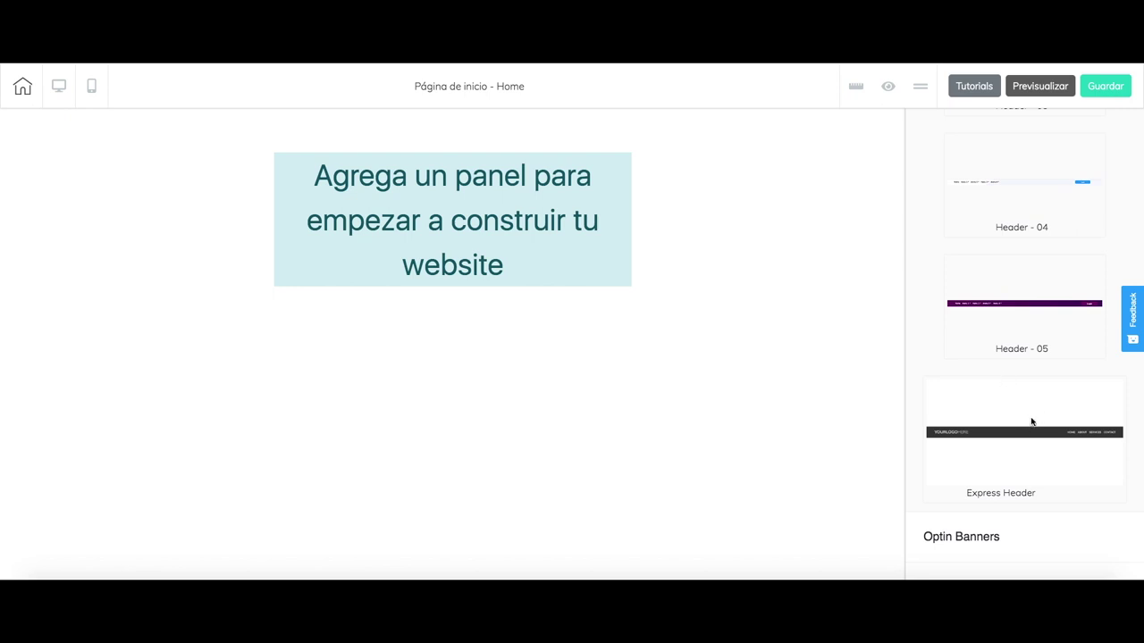
pyautogui.click(1031, 421)
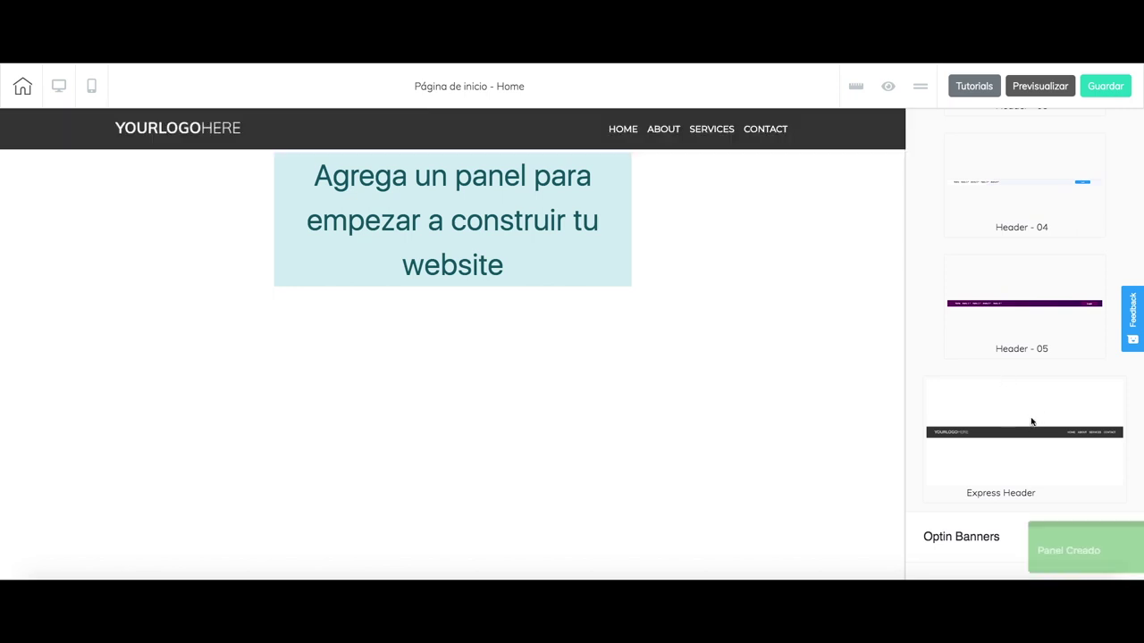
# - Set the header panel's height to 105 and move its navigation menu to the middle of the header
pyautogui.click(426, 141)
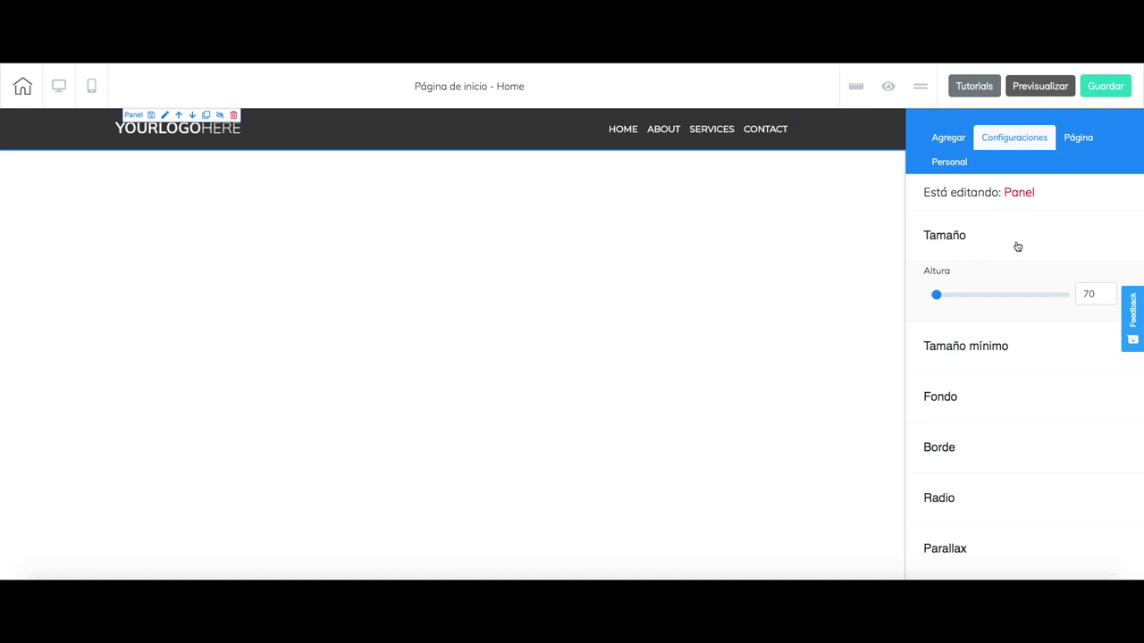
pyautogui.moveTo(937, 295); pyautogui.dragTo(939, 297)
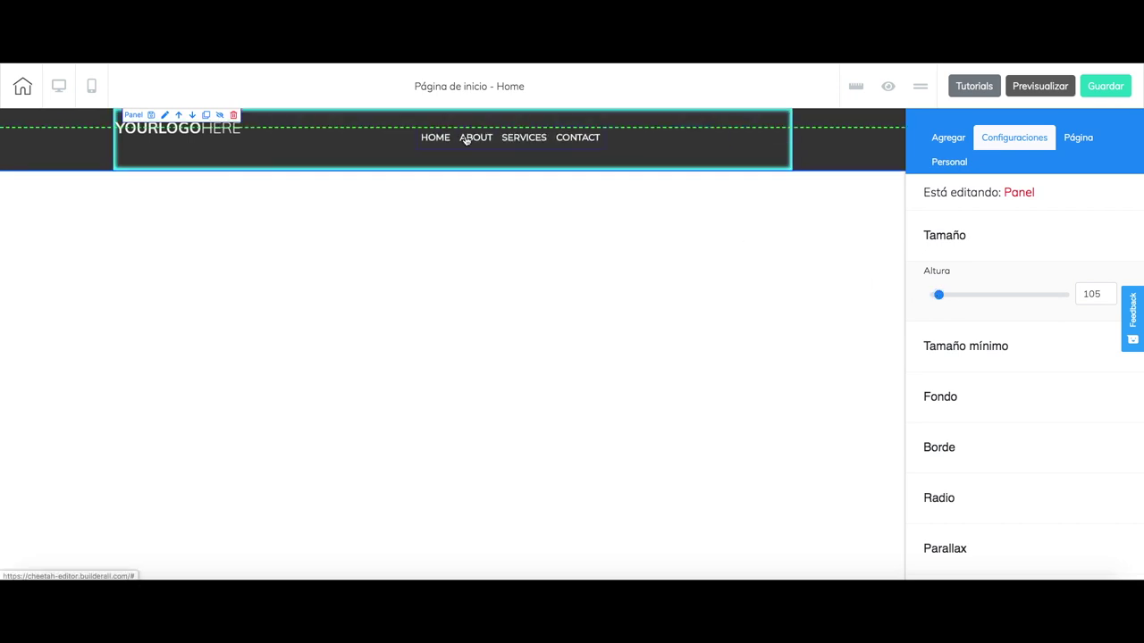
pyautogui.click(446, 139)
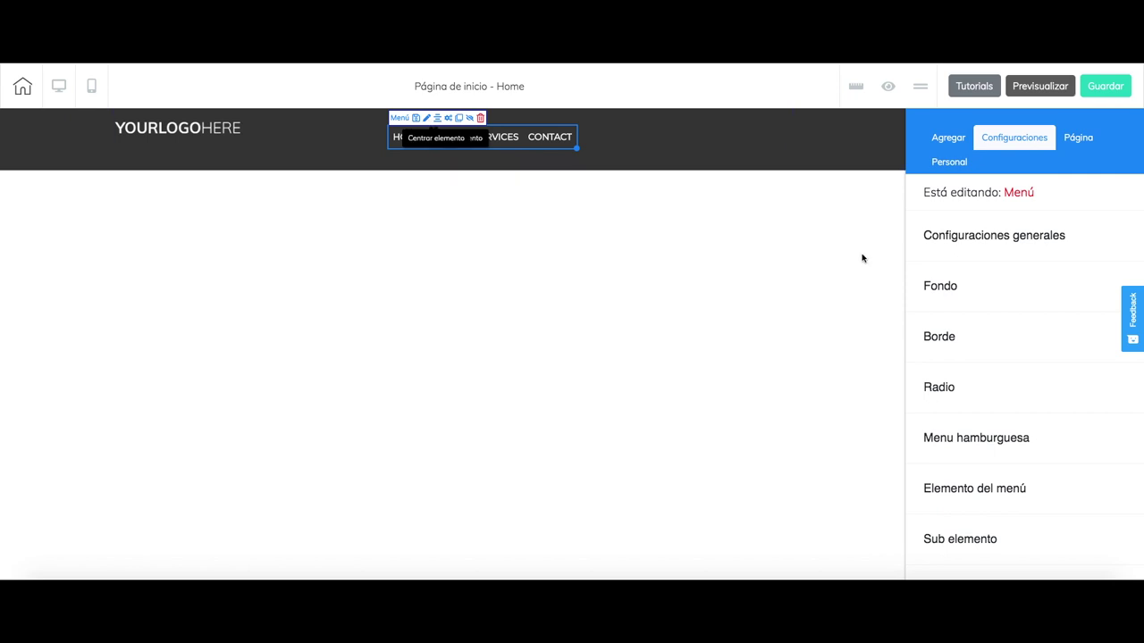
# - Delete the CONTACT, SERVICES and ABOUT items from the header menu, keeping only HOME
pyautogui.click(449, 119)
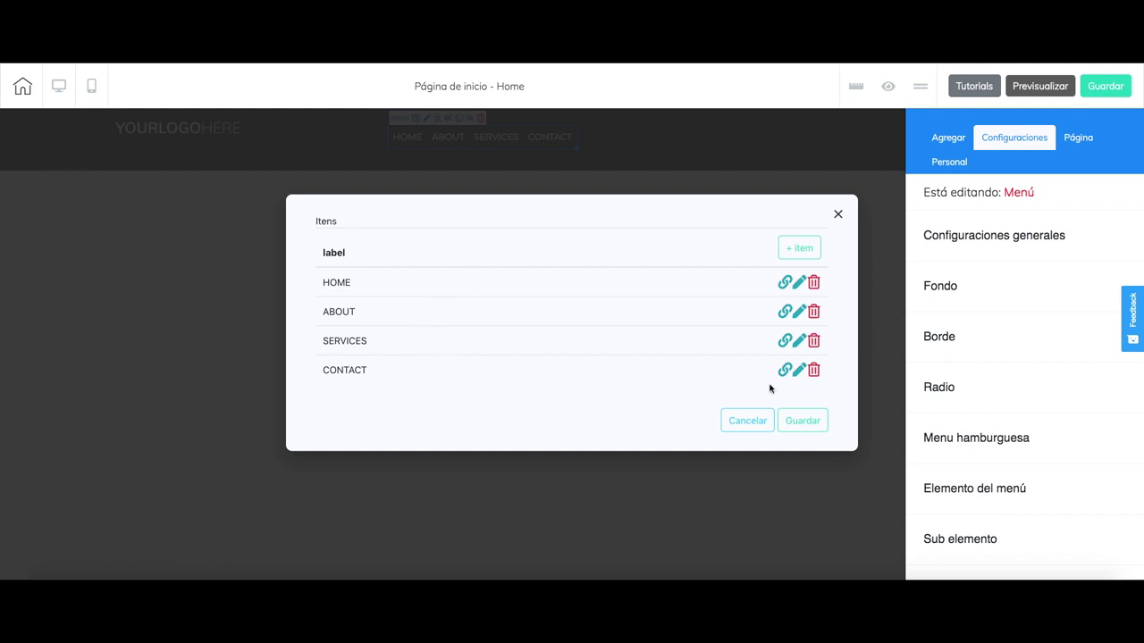
pyautogui.click(813, 370)
pyautogui.click(813, 355)
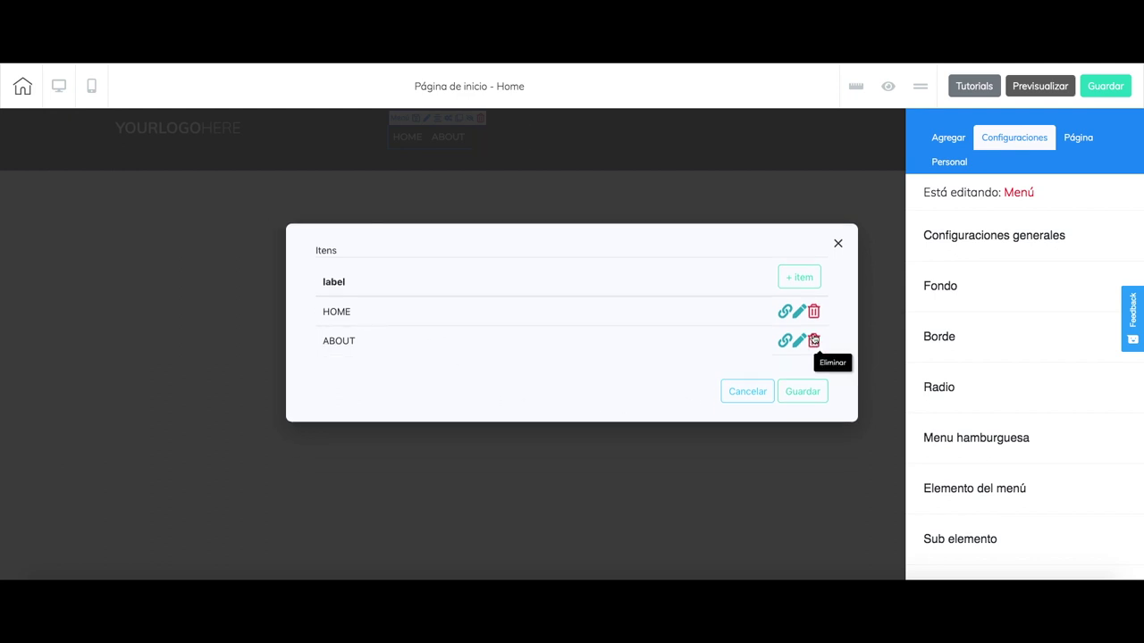
pyautogui.click(814, 340)
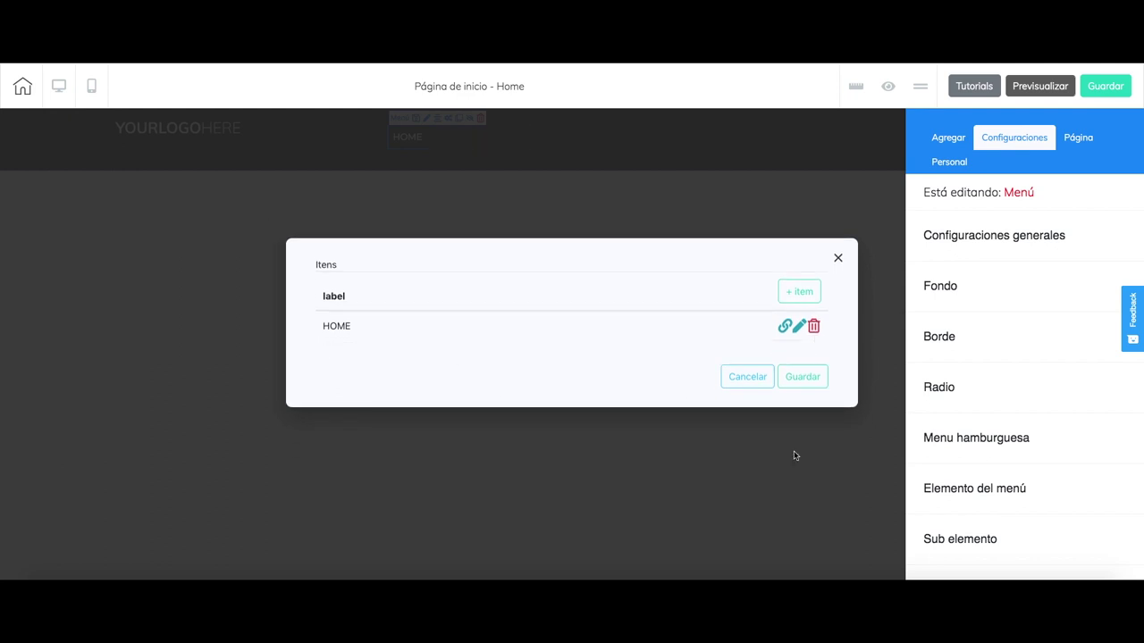
# - Add a new menu item labelled Video and give it a submenu named video1
pyautogui.click(809, 297)
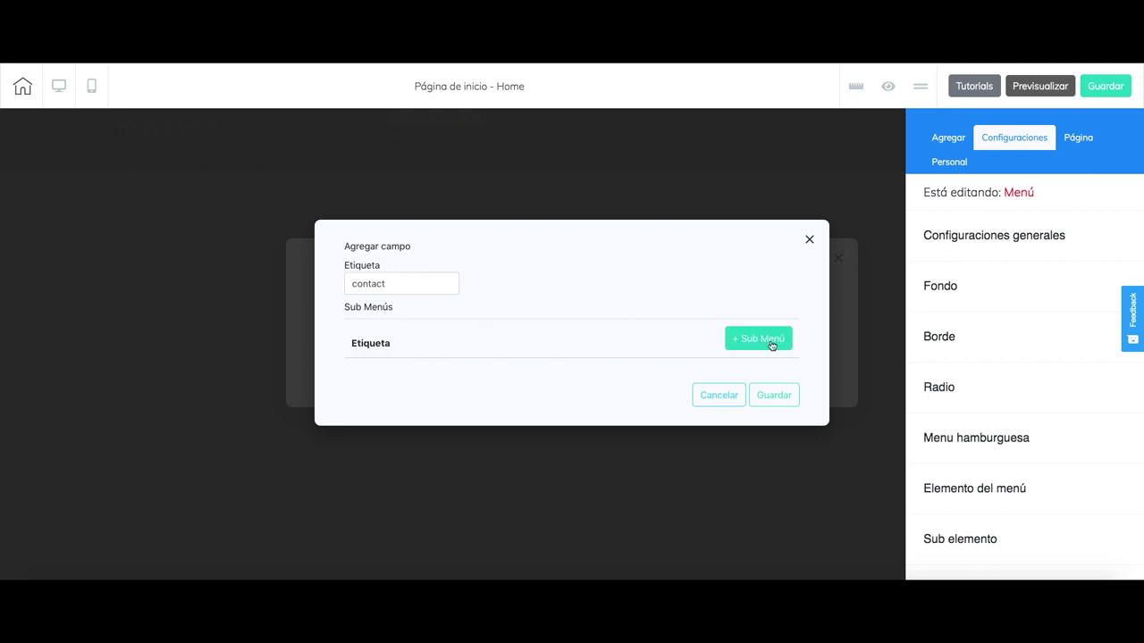
pyautogui.doubleClick(420, 283)
pyautogui.write('Video')
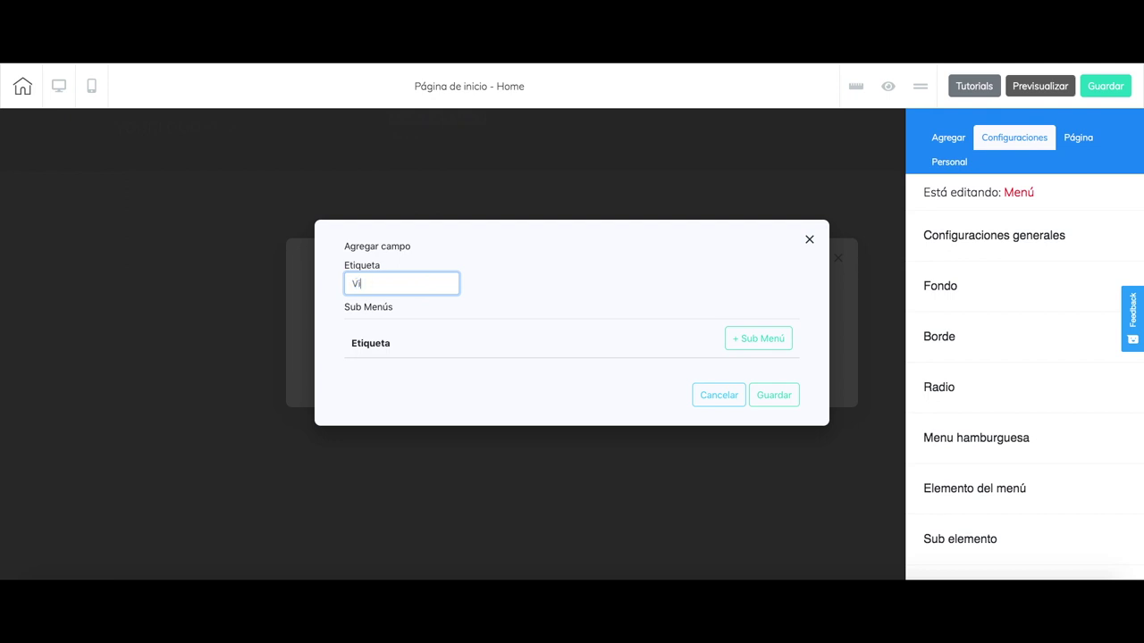
pyautogui.click(759, 338)
pyautogui.click(538, 309)
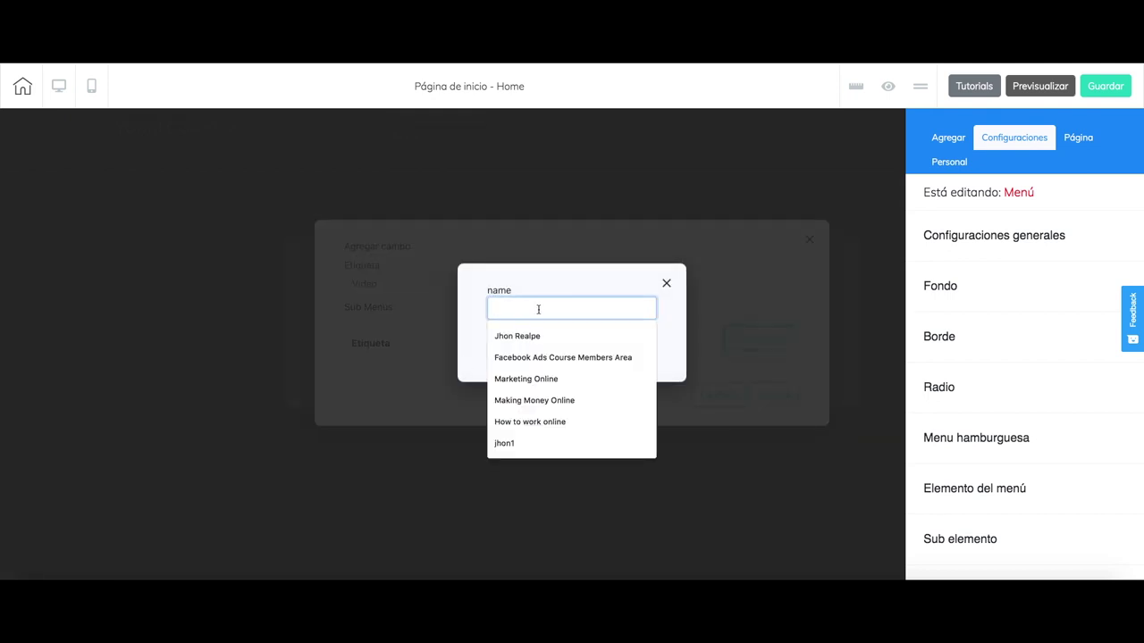
pyautogui.write('video1')
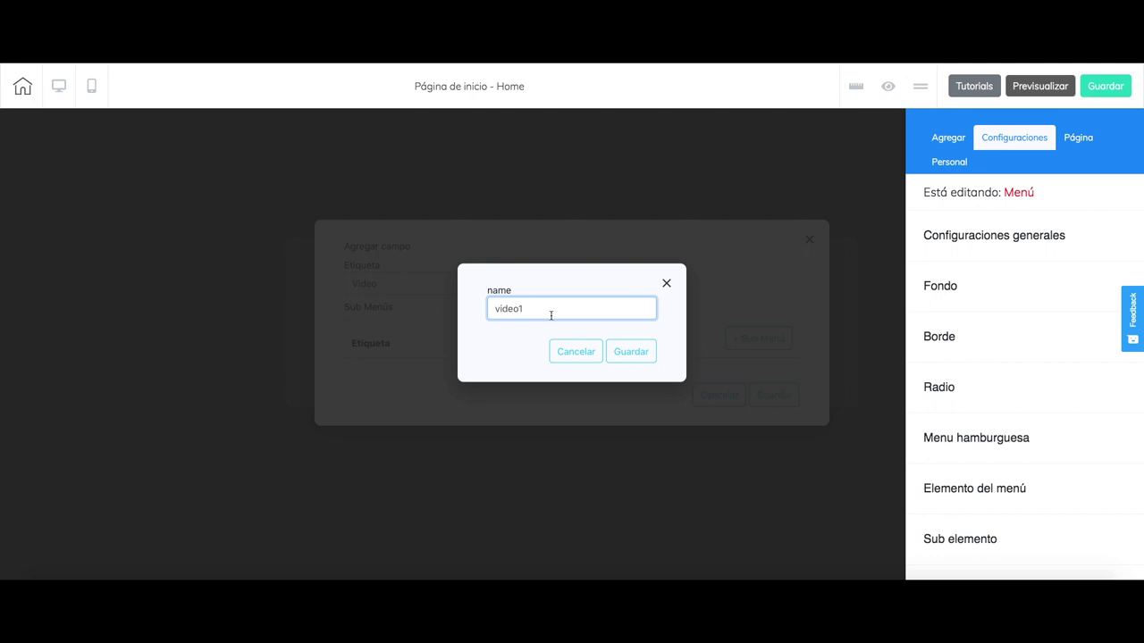
pyautogui.click(634, 354)
# - Add two more submenus named video2 and video3 to the Video menu item
pyautogui.click(772, 327)
pyautogui.click(558, 312)
pyautogui.write('2')
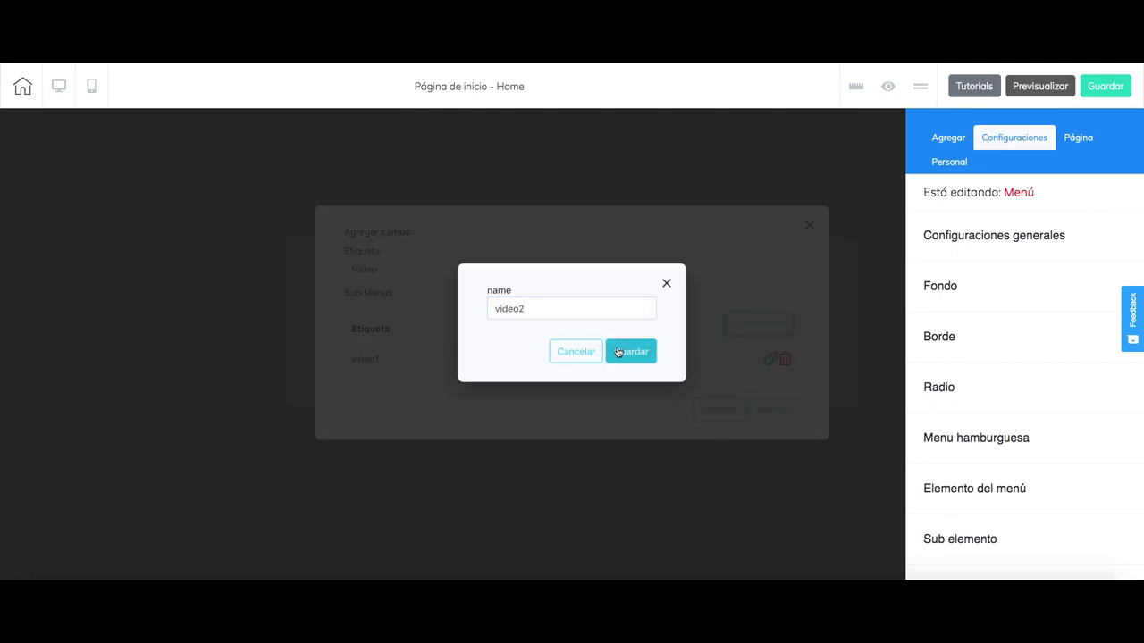
pyautogui.click(628, 353)
pyautogui.click(760, 311)
pyautogui.click(536, 308)
pyautogui.press('BackSpace')
pyautogui.write('3')
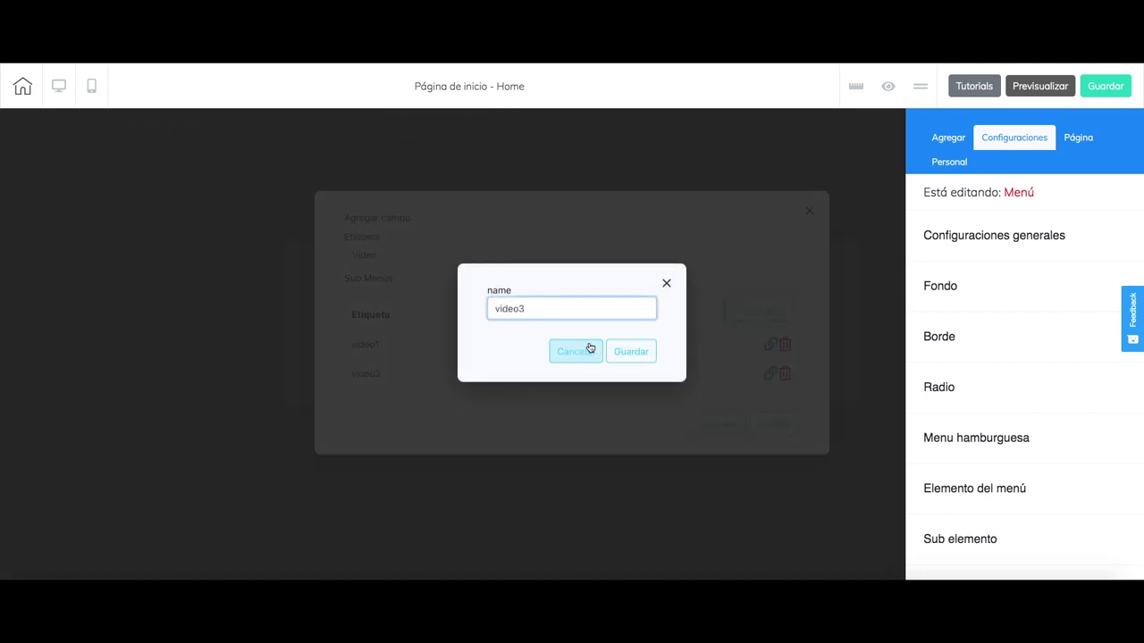
pyautogui.click(626, 352)
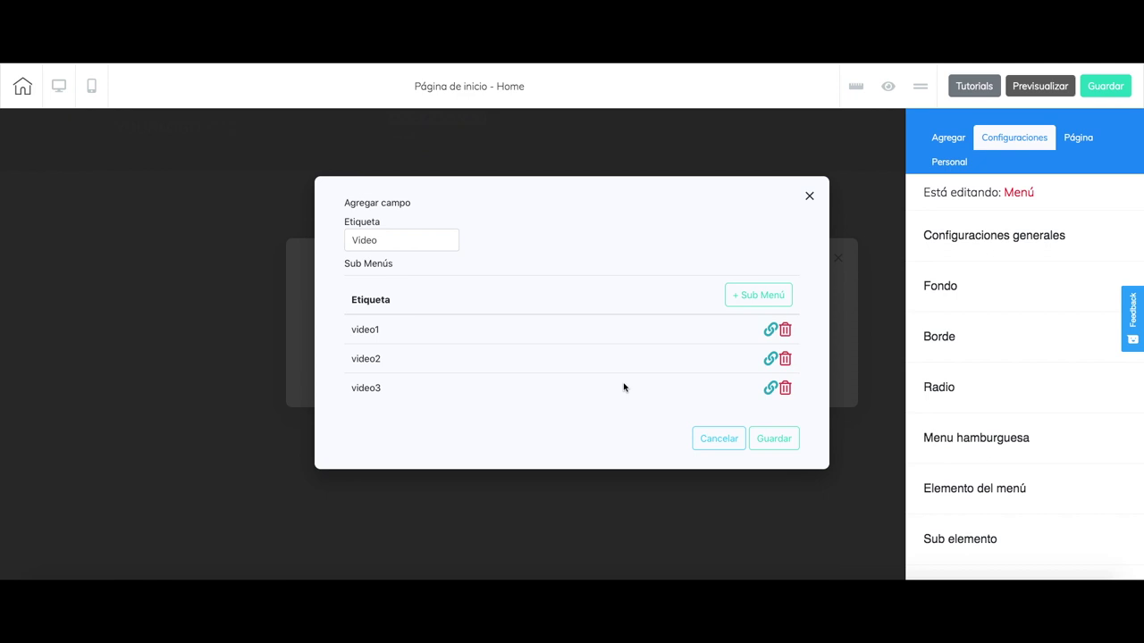
# - Examine the Web, Page, Popup, Anchor and Video link options for the video1 submenu
pyautogui.click(771, 331)
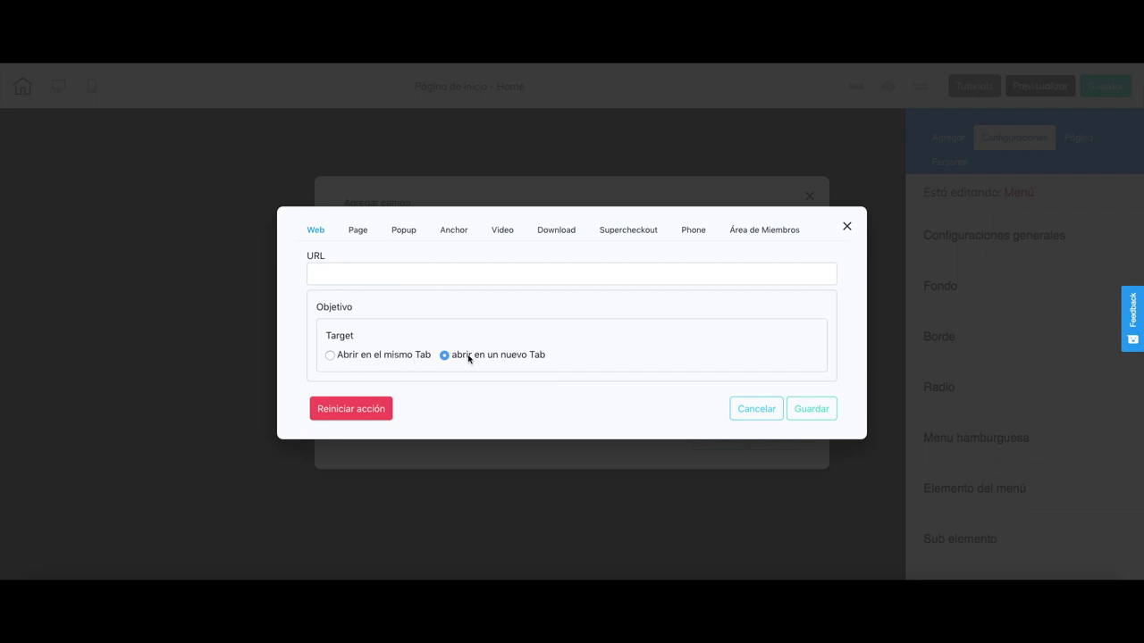
pyautogui.click(354, 239)
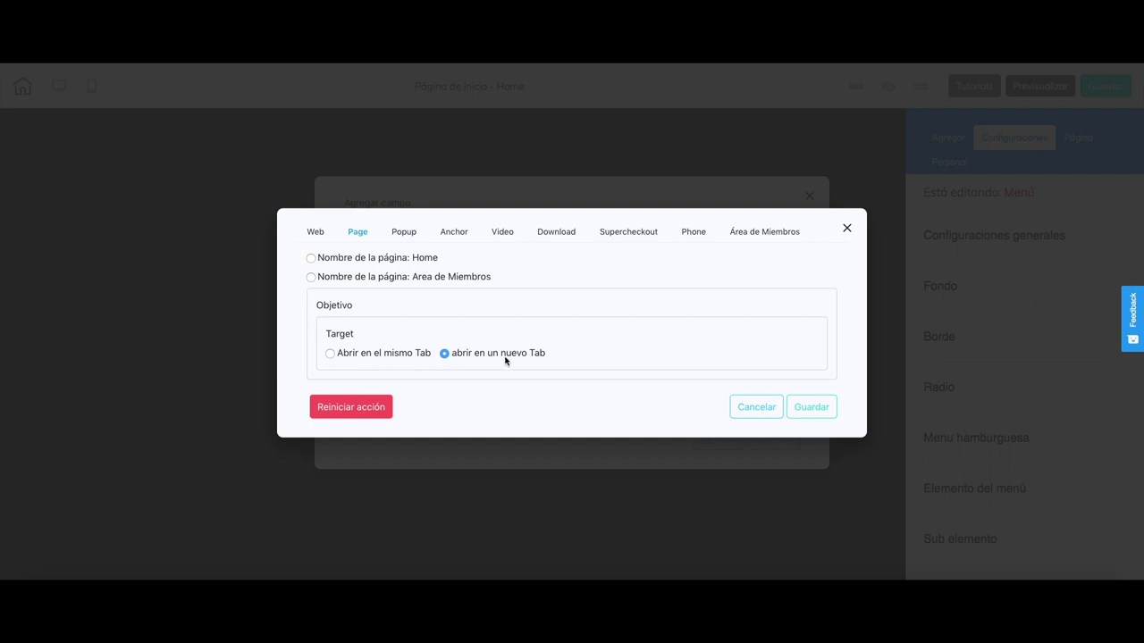
pyautogui.click(405, 234)
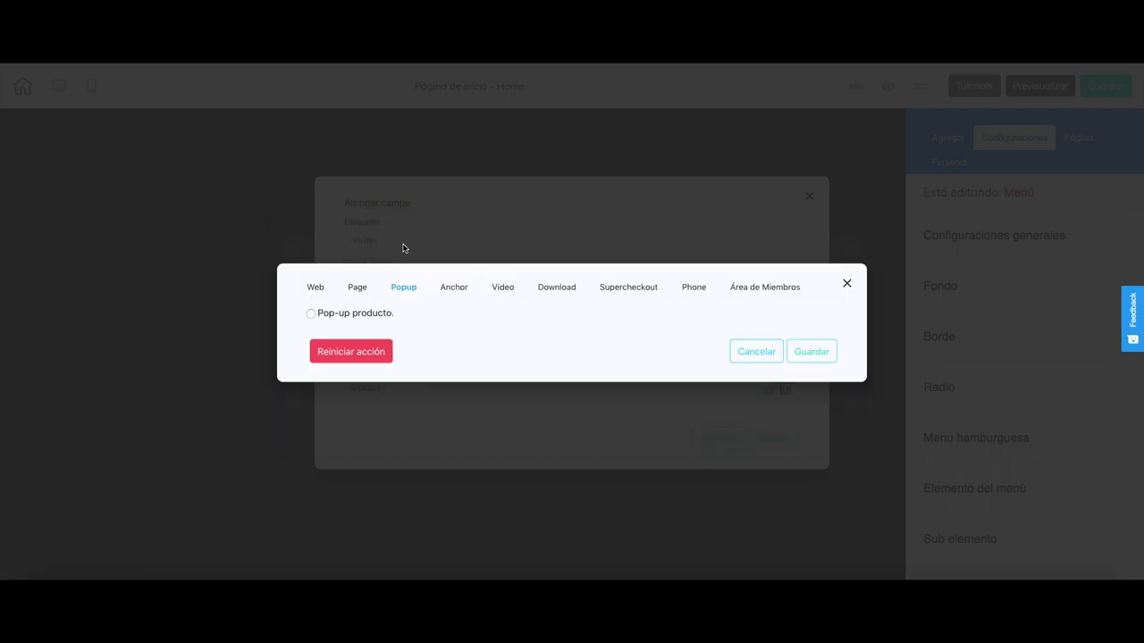
pyautogui.click(455, 290)
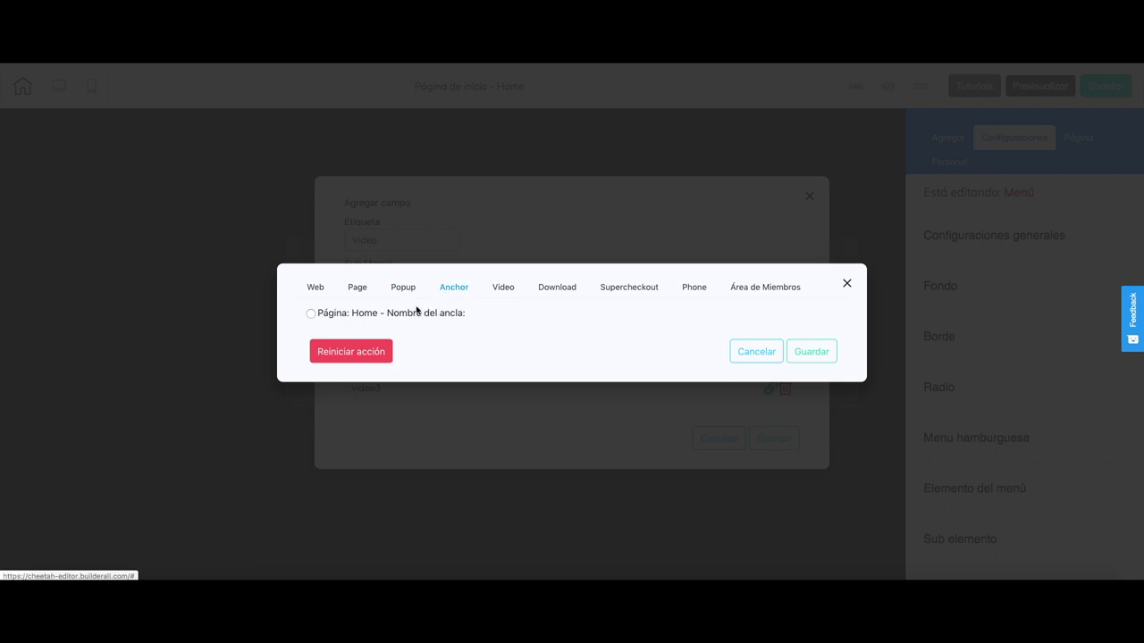
pyautogui.click(511, 288)
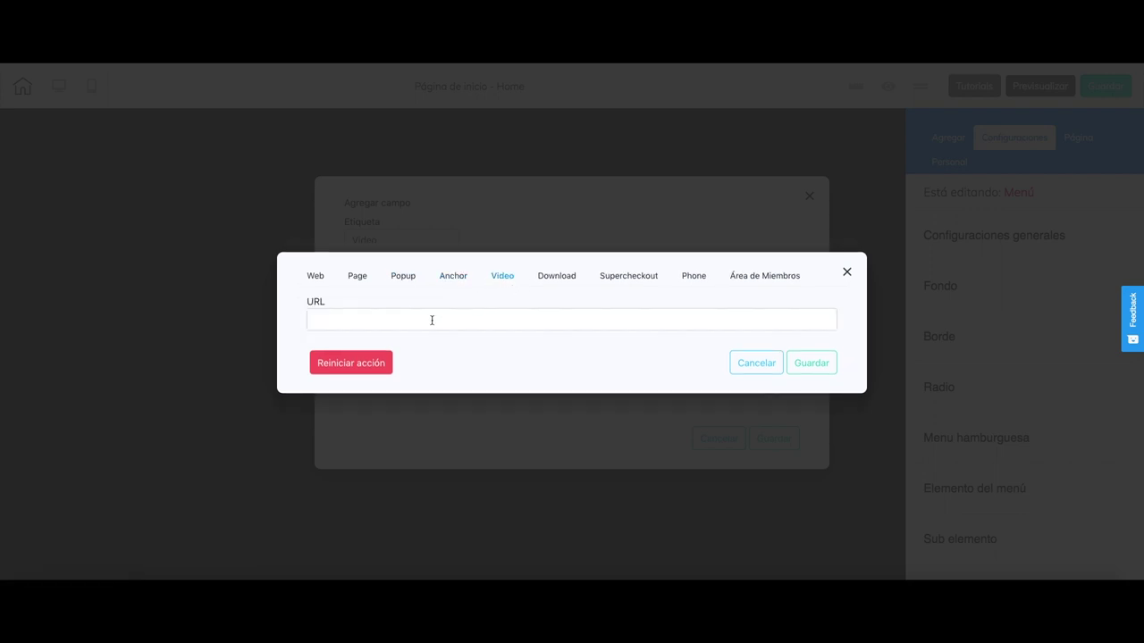
# - Inspect how a file is chosen for the Download link action, leaving the file pickers without selecting anything
pyautogui.click(552, 284)
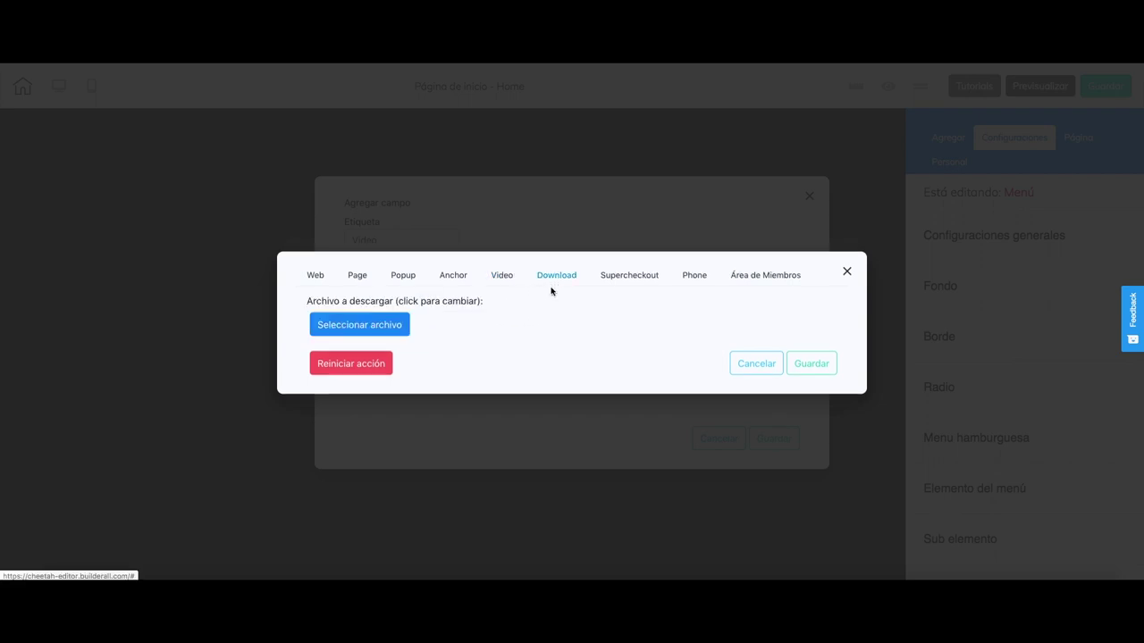
pyautogui.click(403, 333)
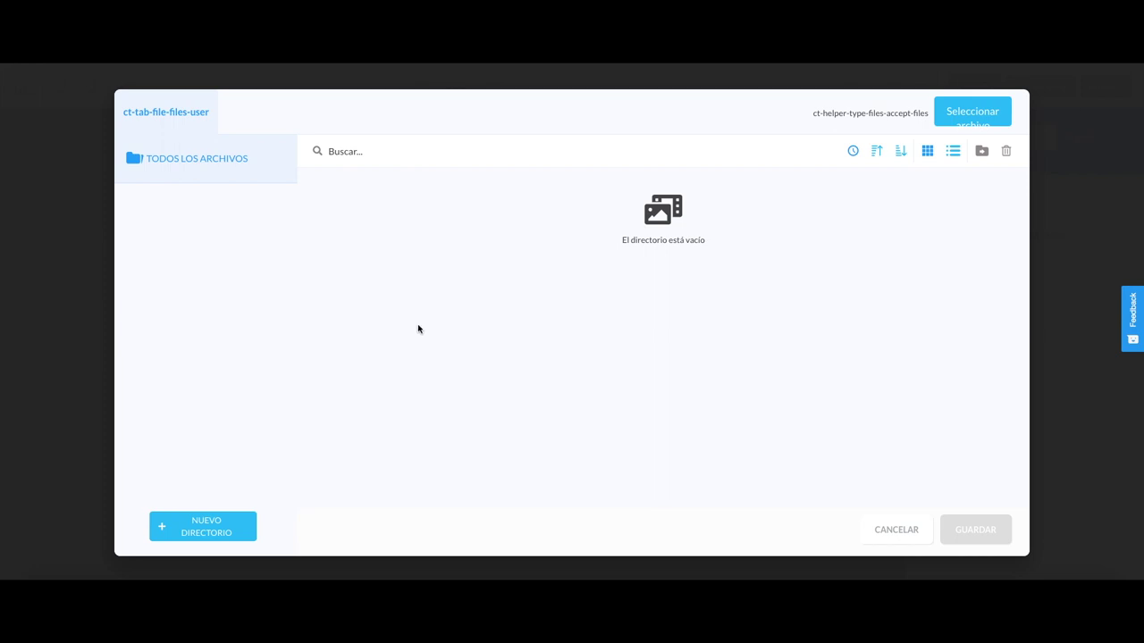
pyautogui.click(956, 127)
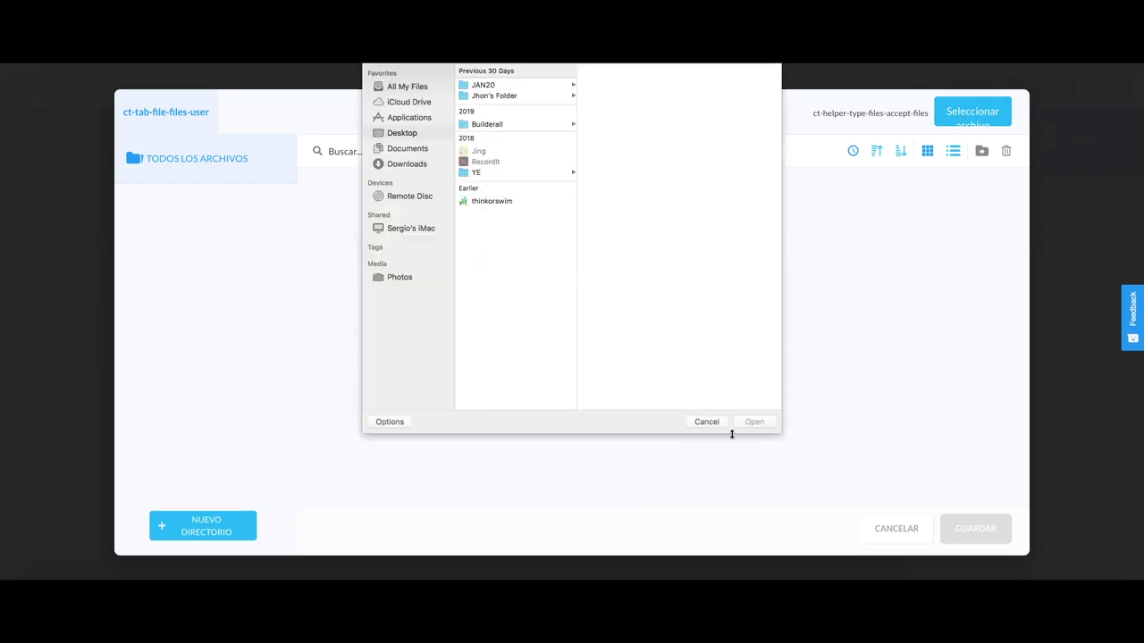
pyautogui.click(709, 424)
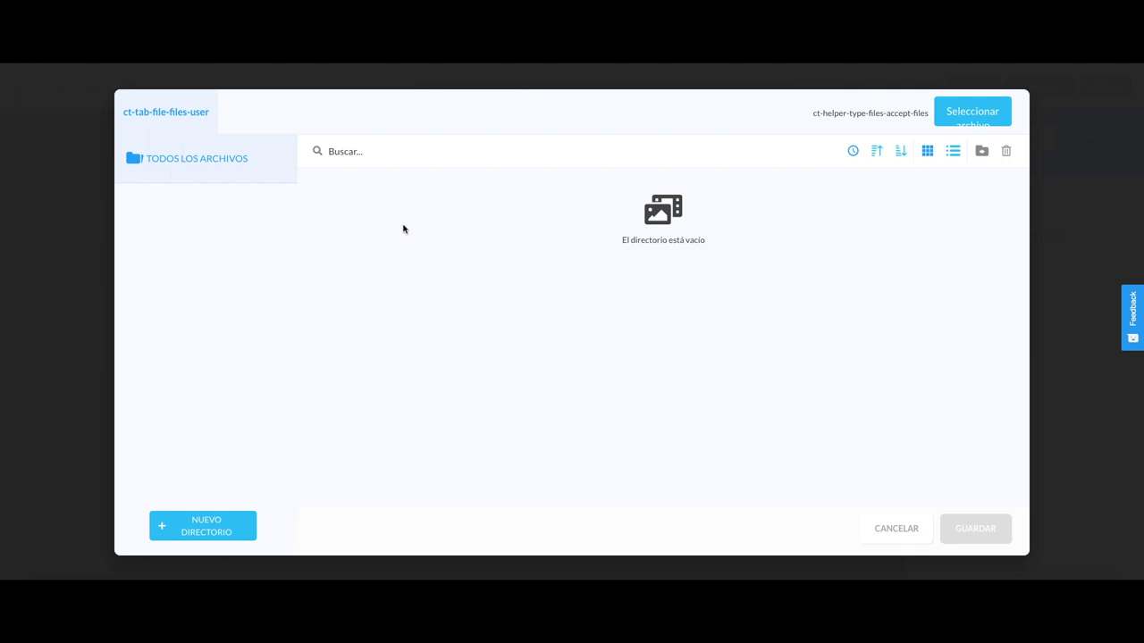
pyautogui.click(916, 531)
# - Examine the Supercheckout link option, including its product choices and the link to Supercheckout
pyautogui.click(616, 280)
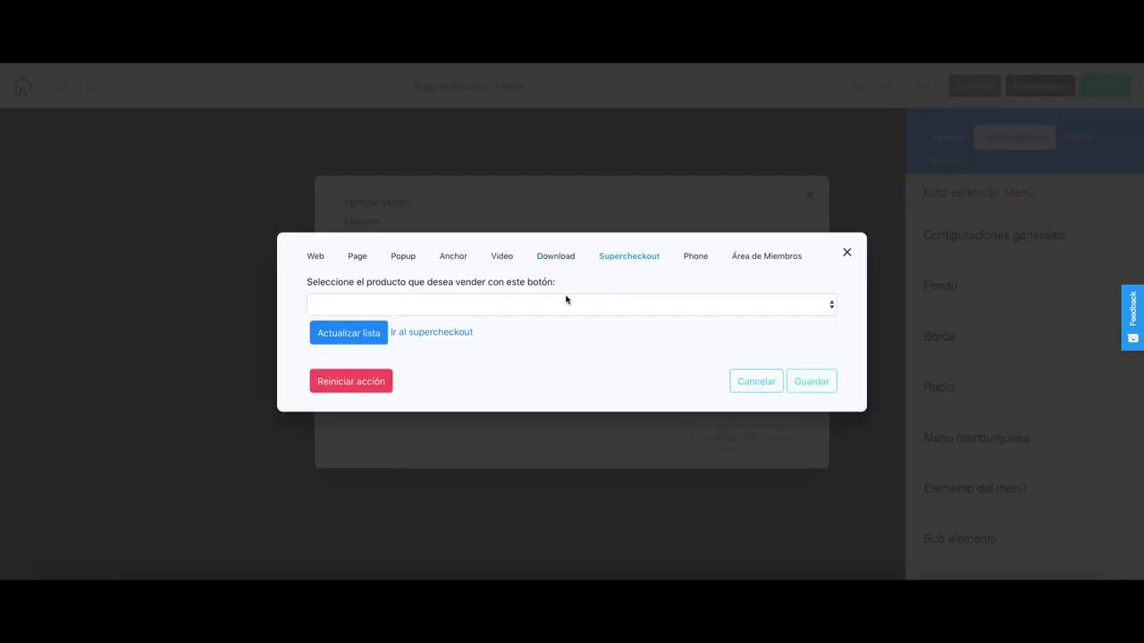
pyautogui.click(511, 308)
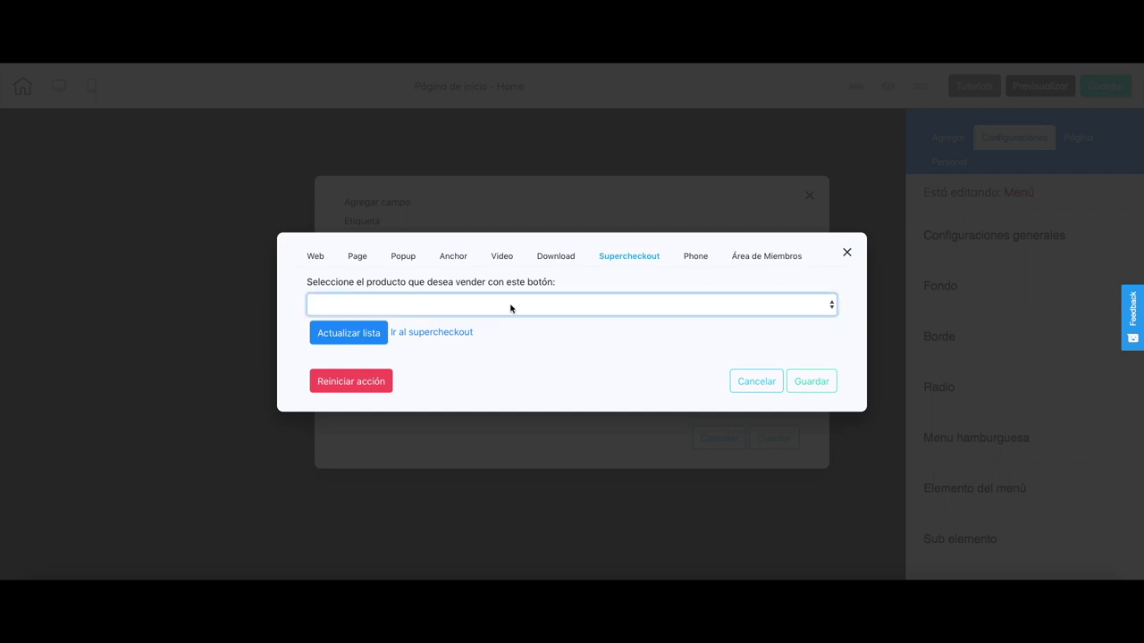
pyautogui.click(450, 334)
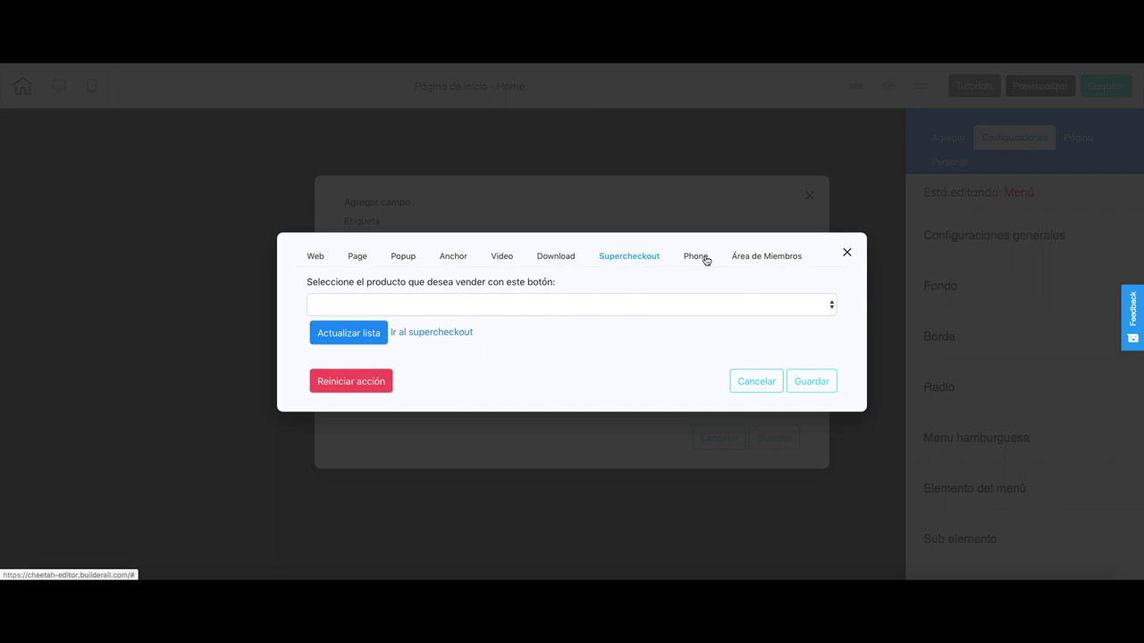
# - Set the Phone link's number mask to USA - ### ###-#### and check the available visitor actions
pyautogui.click(705, 257)
pyautogui.click(586, 275)
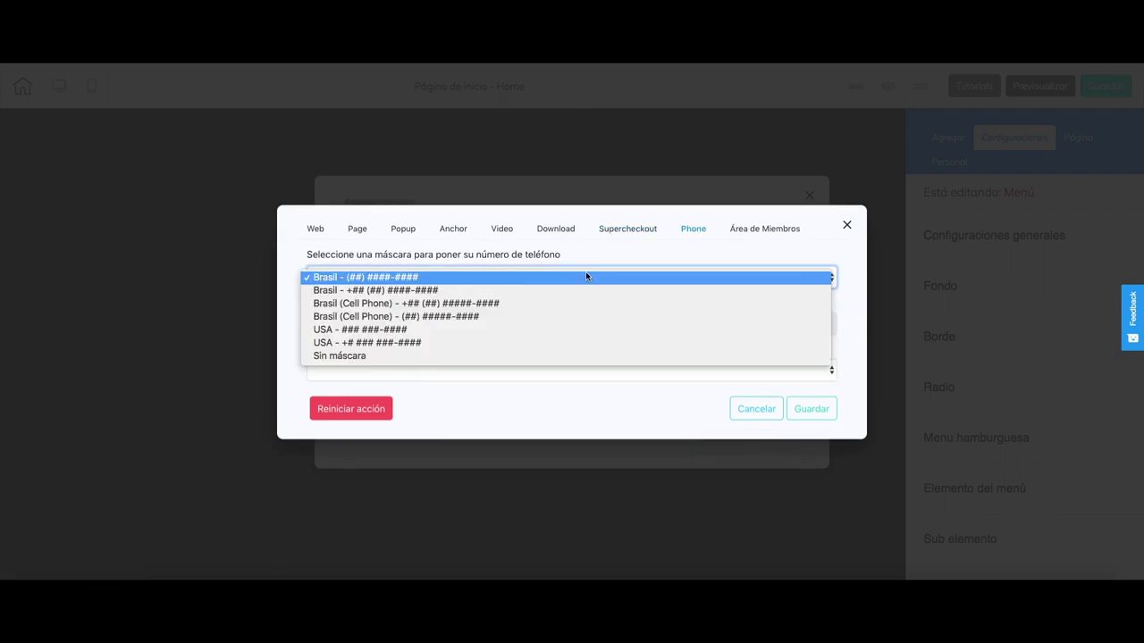
pyautogui.click(469, 330)
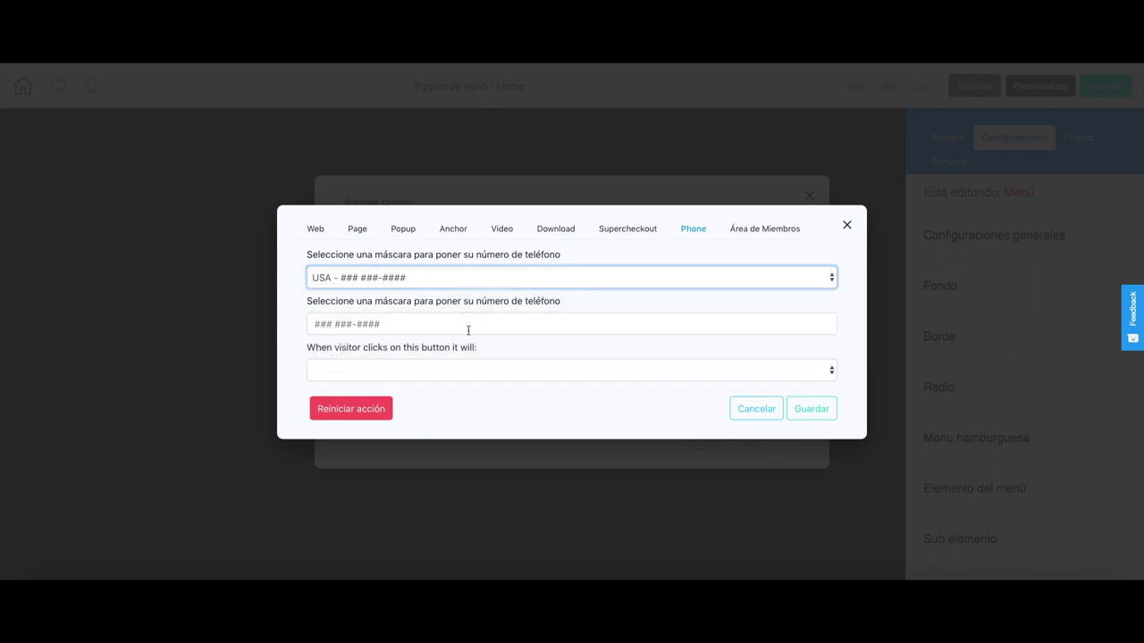
pyautogui.click(394, 374)
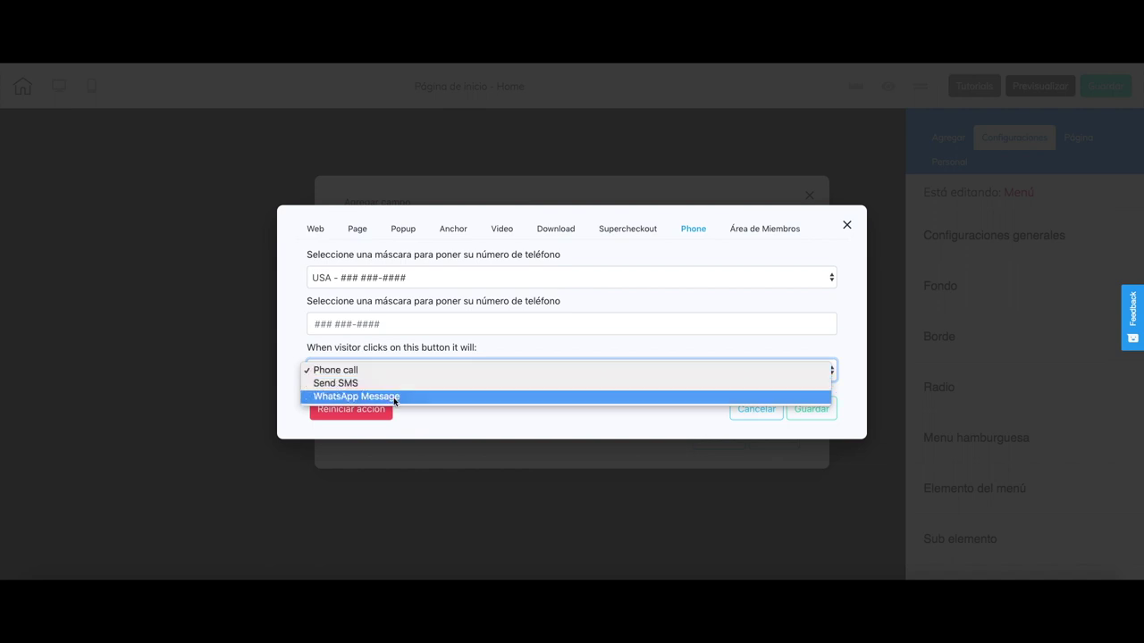
pyautogui.click(421, 360)
# - Examine the Área de Miembros link actions and redirect page choices, leaving the link settings without saving
pyautogui.click(756, 234)
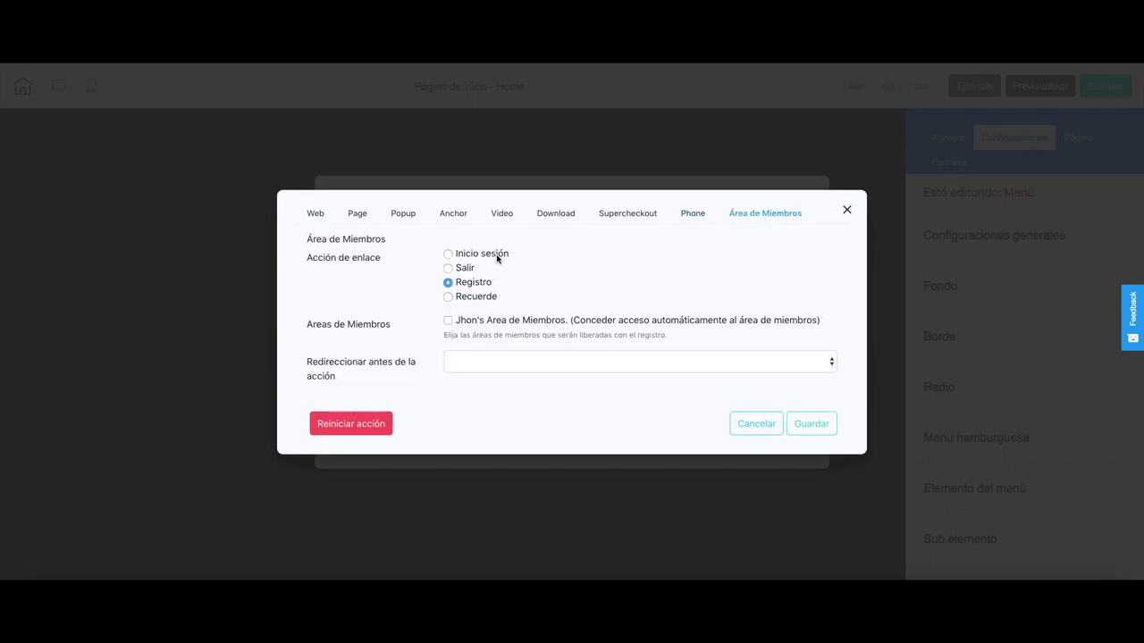
pyautogui.click(489, 361)
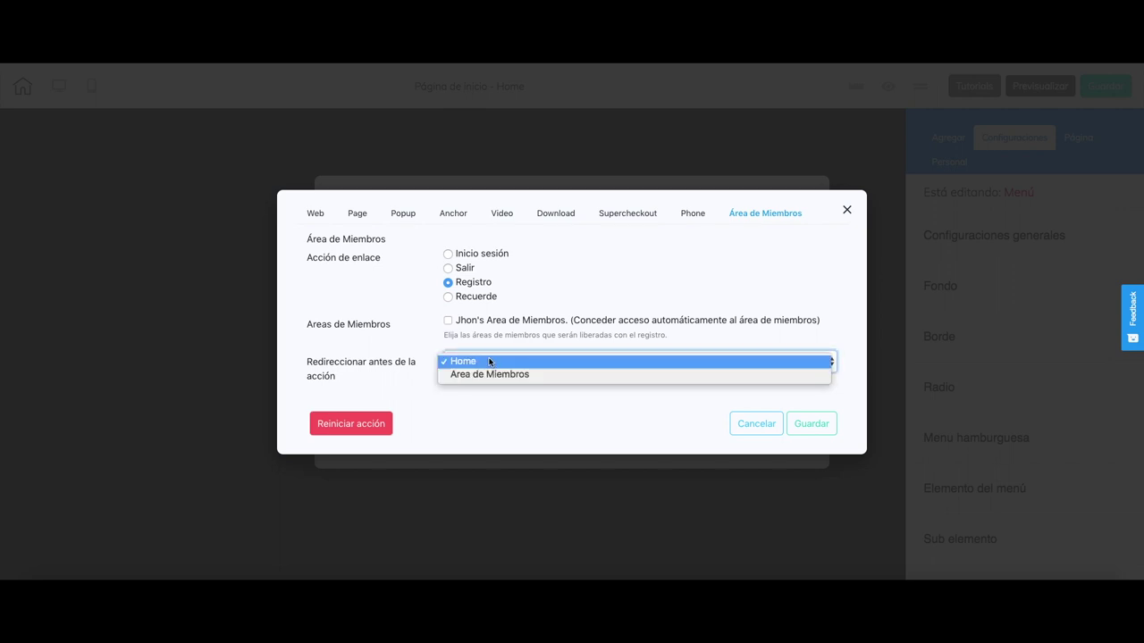
pyautogui.click(755, 428)
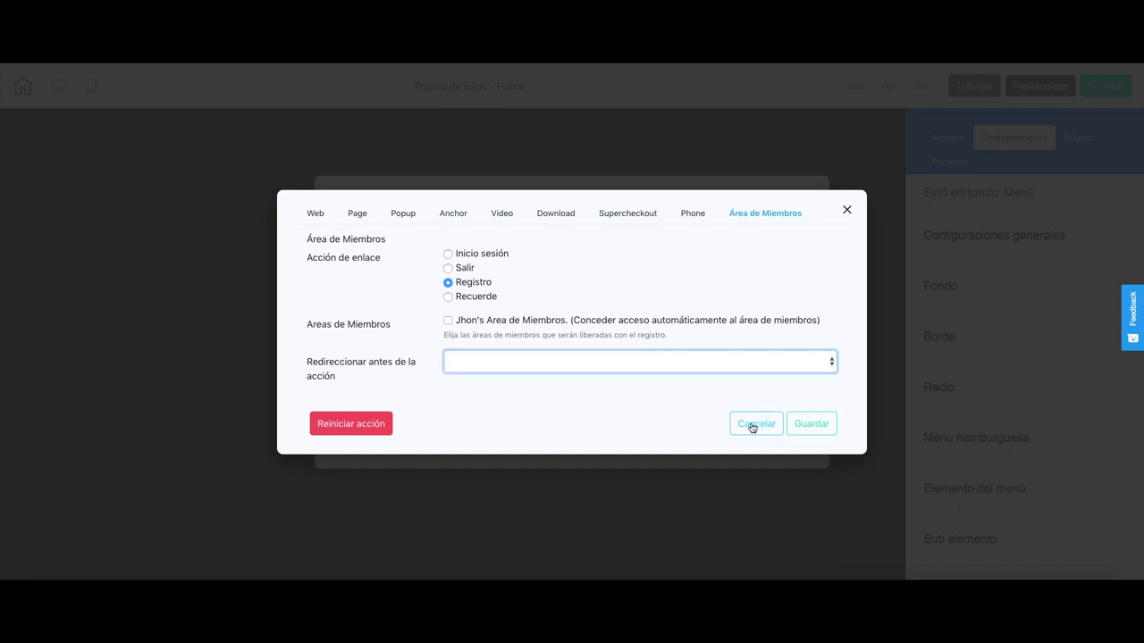
pyautogui.click(753, 426)
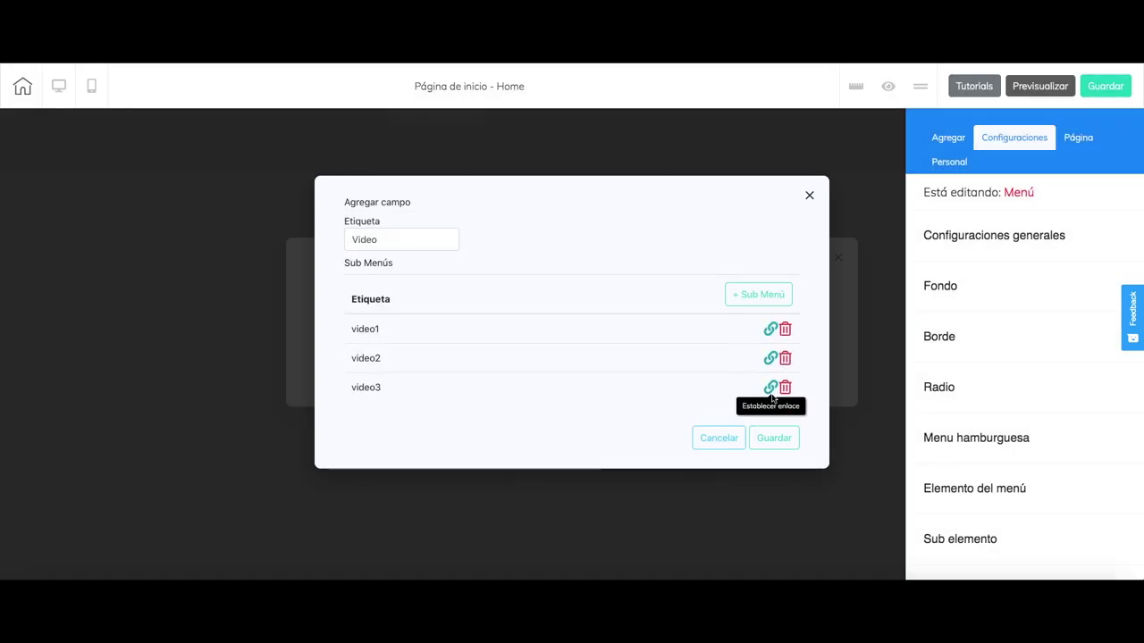
# - Save the Video item with its submenus and add a menu item labelled contact
pyautogui.click(774, 438)
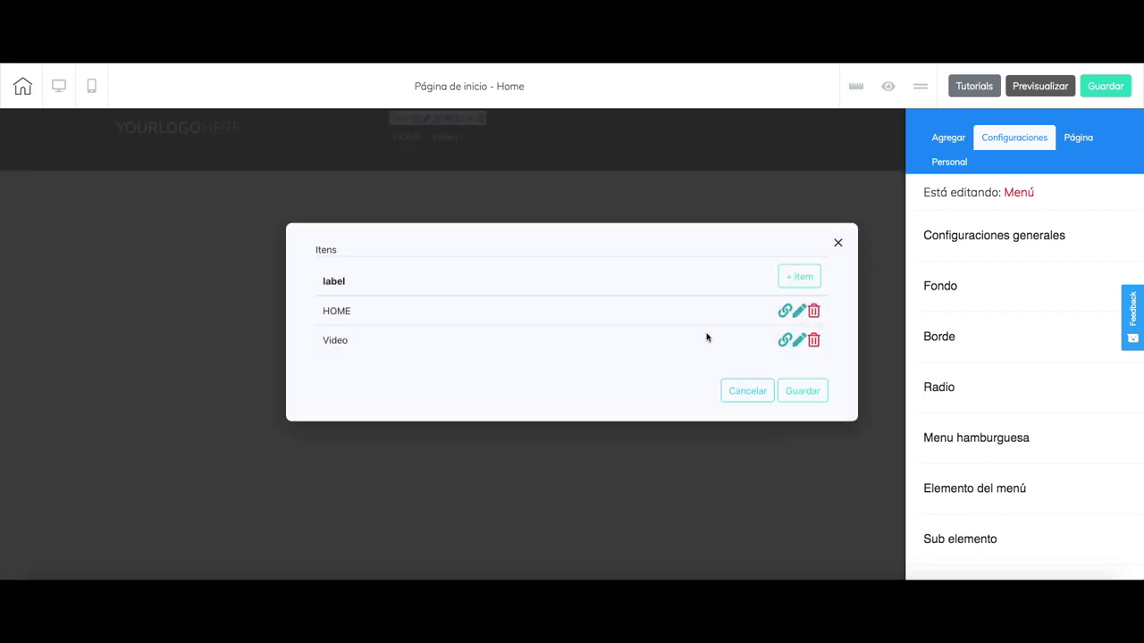
pyautogui.click(799, 276)
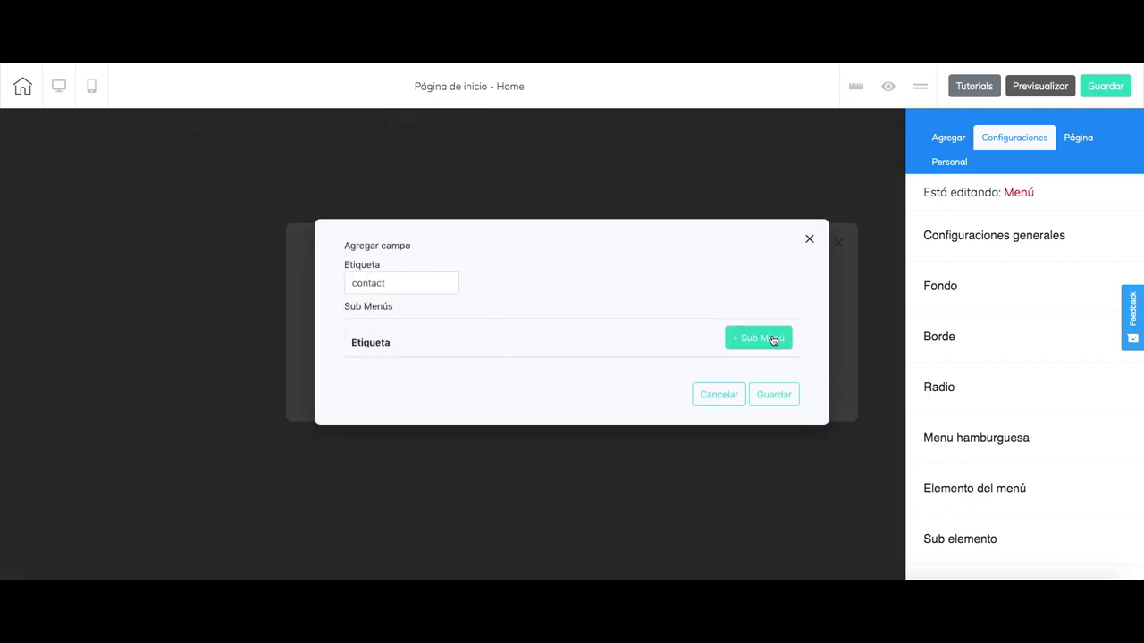
pyautogui.click(771, 396)
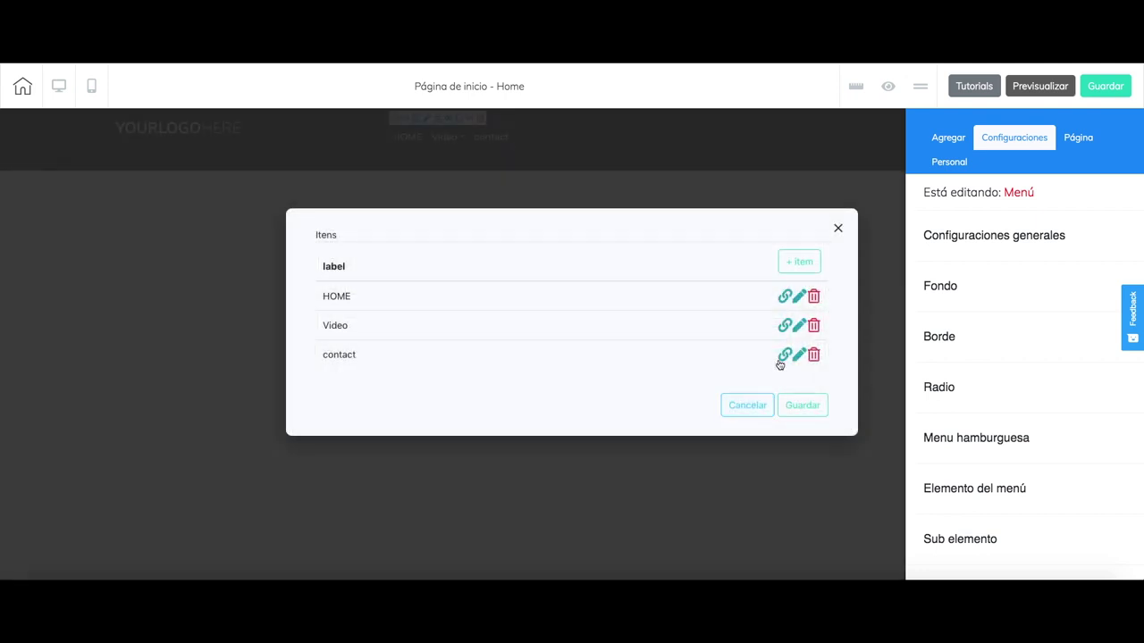
# - Look over the link options available for the contact item and close the link settings
pyautogui.click(784, 356)
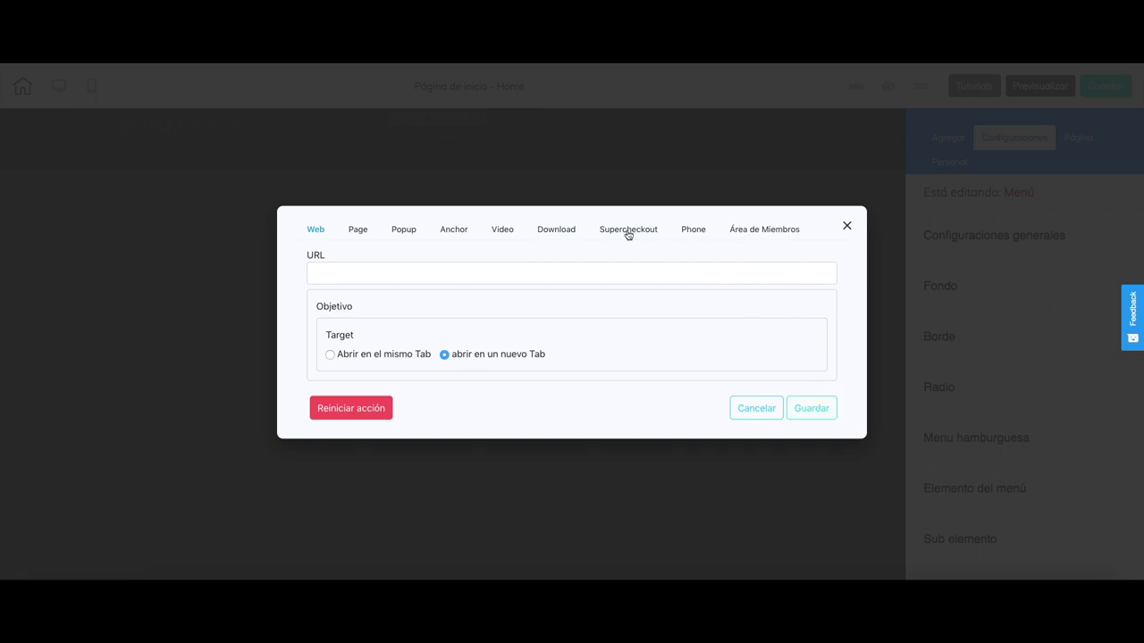
pyautogui.click(826, 409)
pyautogui.click(758, 427)
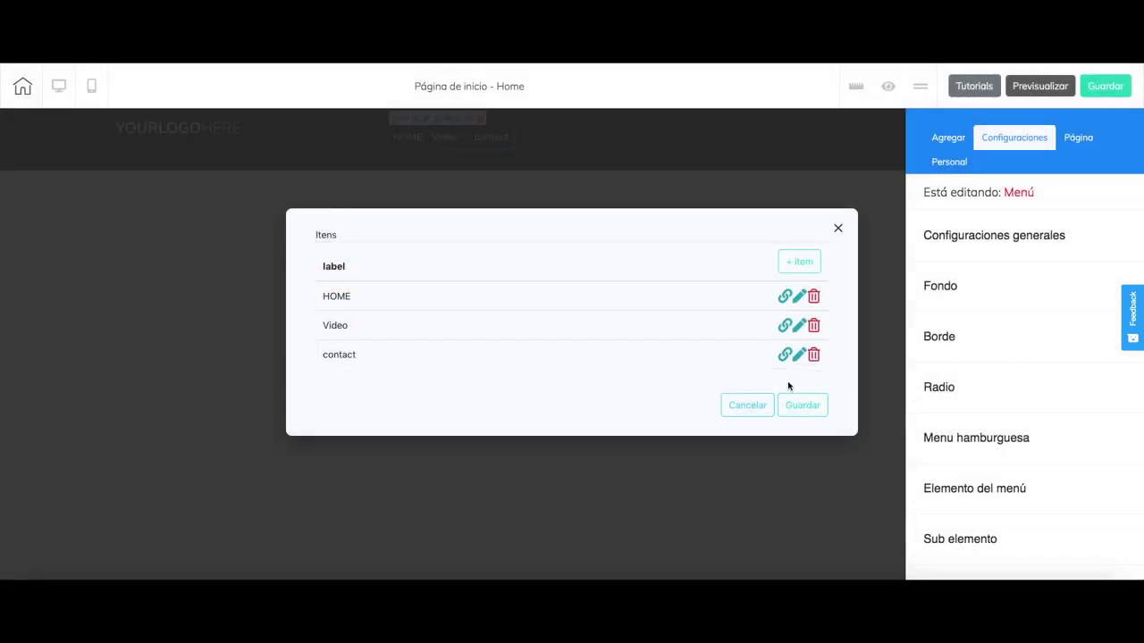
# - Save the menu items and the page, and publish the site
pyautogui.click(802, 405)
pyautogui.moveTo(459, 132)
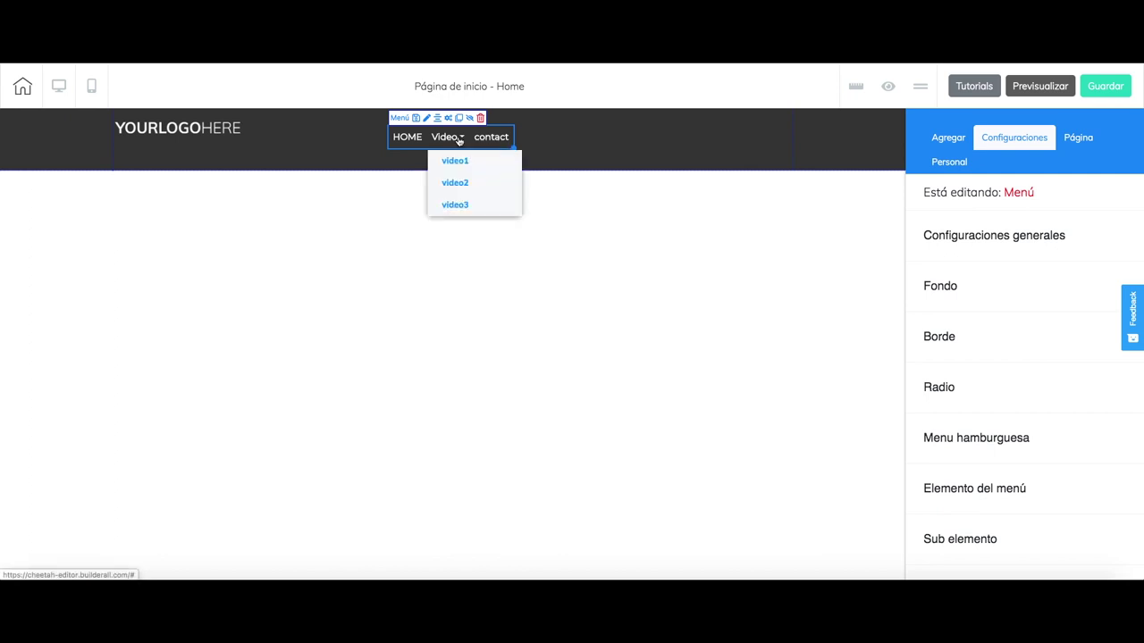
pyautogui.click(1106, 87)
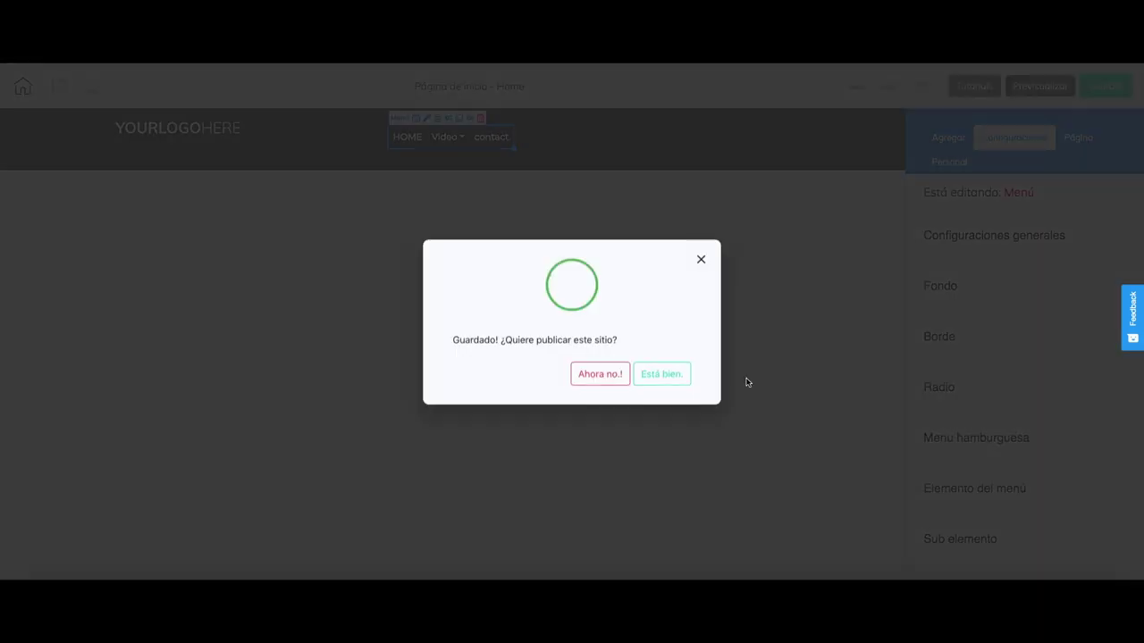
pyautogui.click(663, 376)
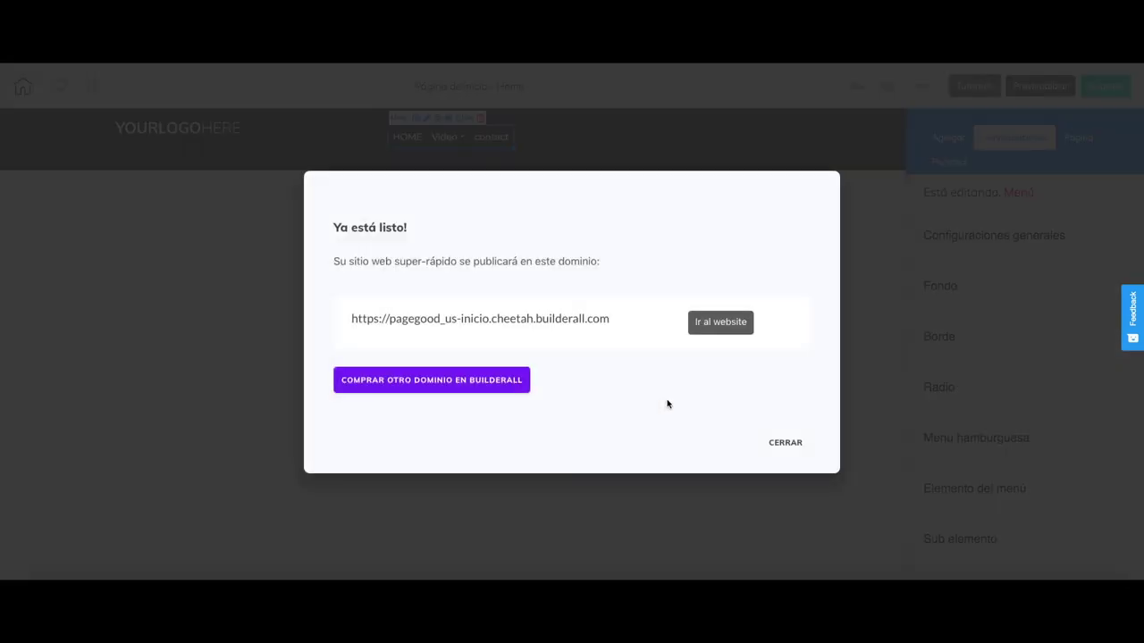
# - Open the published website, check the Video item's submenus, and return to the page editor
pyautogui.click(728, 321)
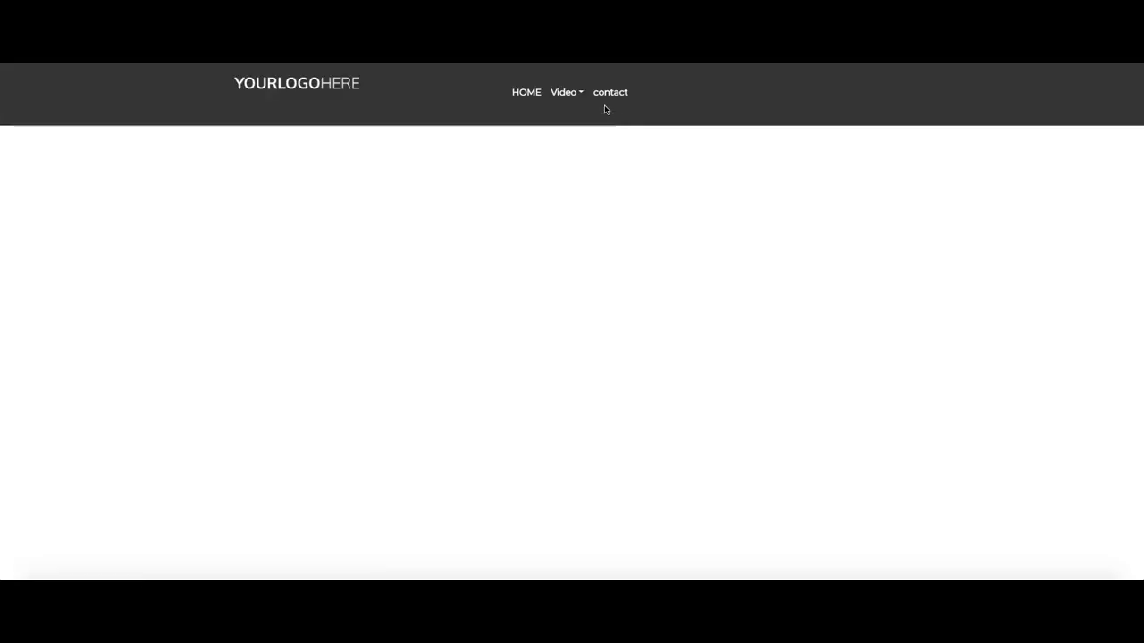
pyautogui.click(572, 94)
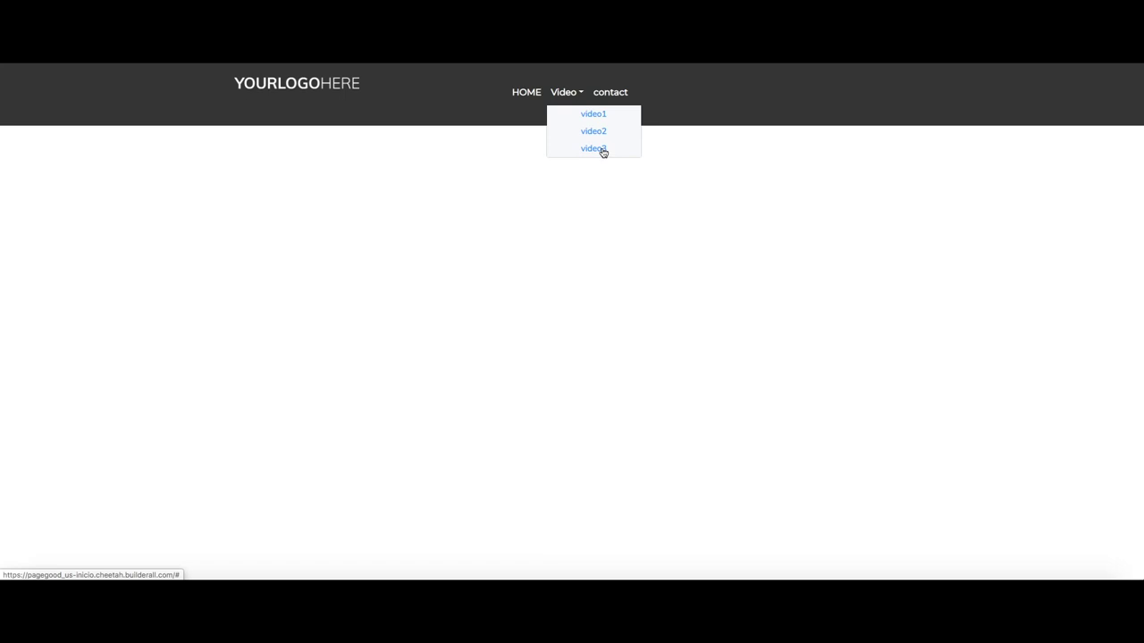
pyautogui.hotkey('ctrl', 'w')
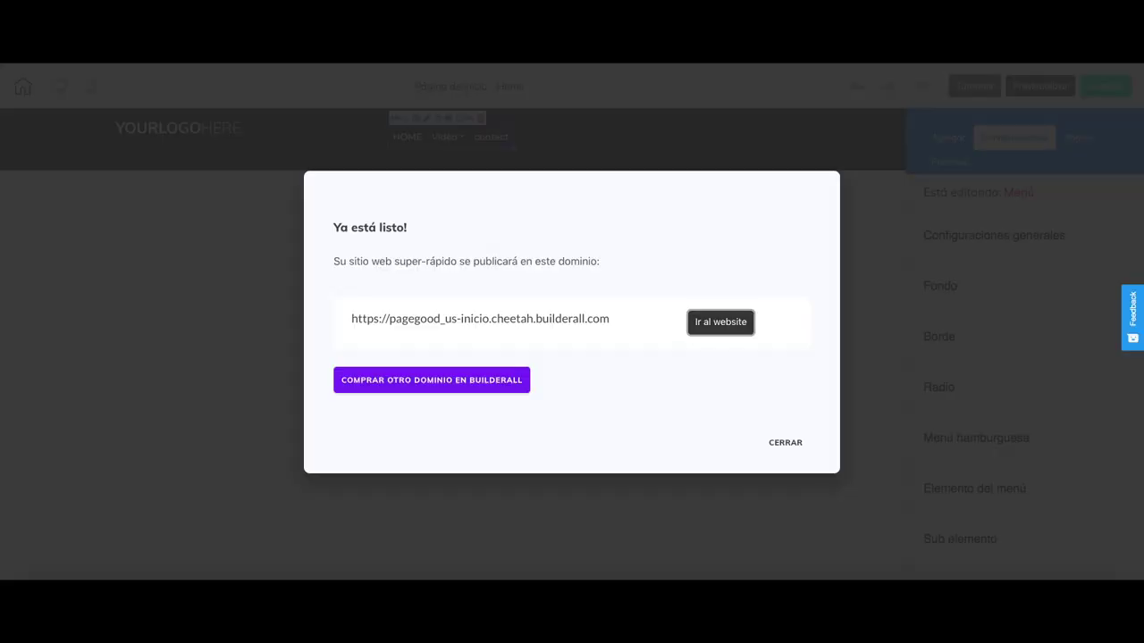
pyautogui.click(787, 444)
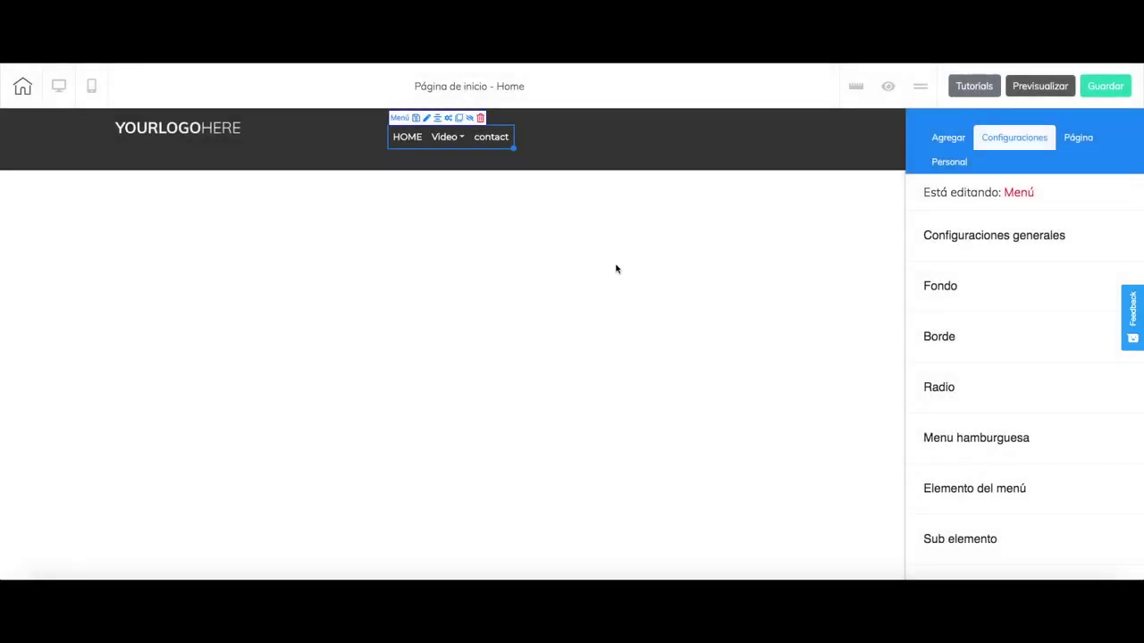